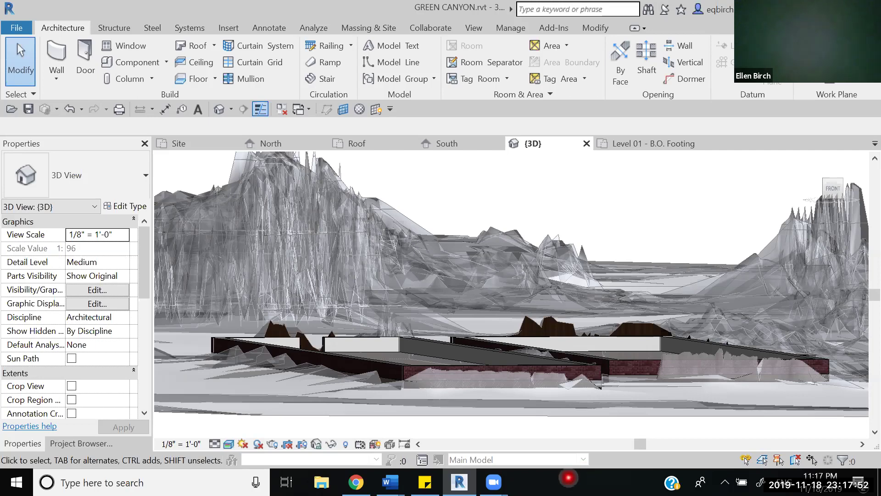
# Step: Switch to Chrome and examine the arched shape of the two greenhouses in the DroneDeploy 3D model
pyautogui.click(358, 482)
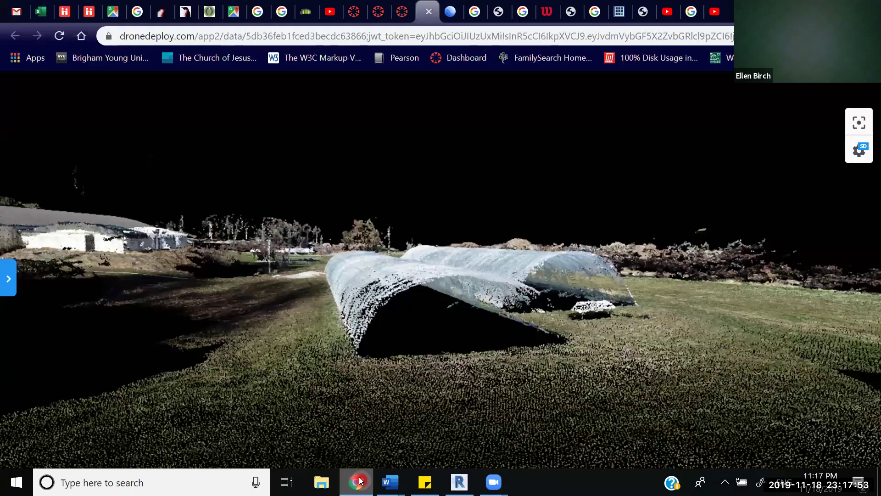
pyautogui.click(675, 373)
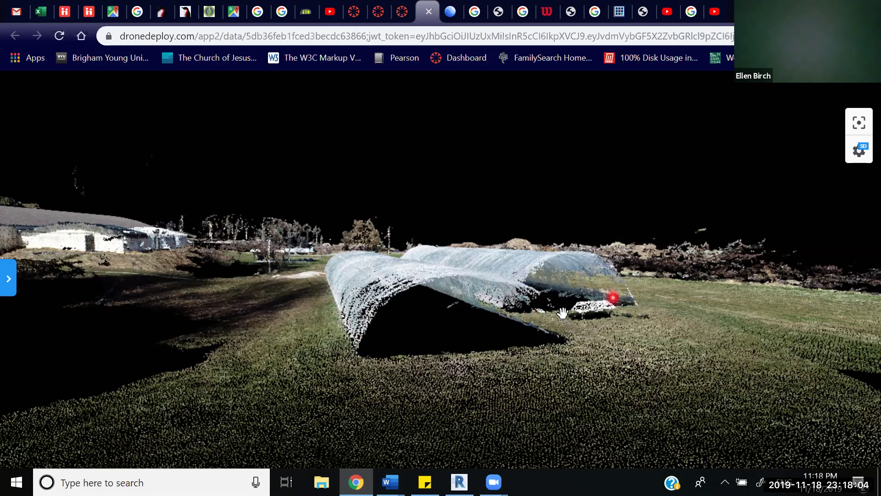
pyautogui.moveTo(514, 326)
pyautogui.mouseDown()
pyautogui.moveTo(482, 332)
pyautogui.moveTo(501, 353)
pyautogui.moveTo(525, 321)
pyautogui.mouseUp()
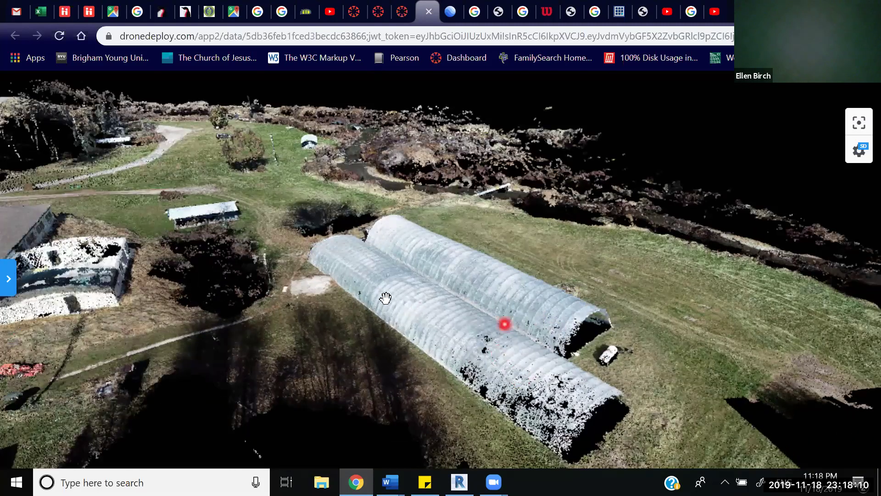
pyautogui.moveTo(481, 342); pyautogui.dragTo(421, 305)
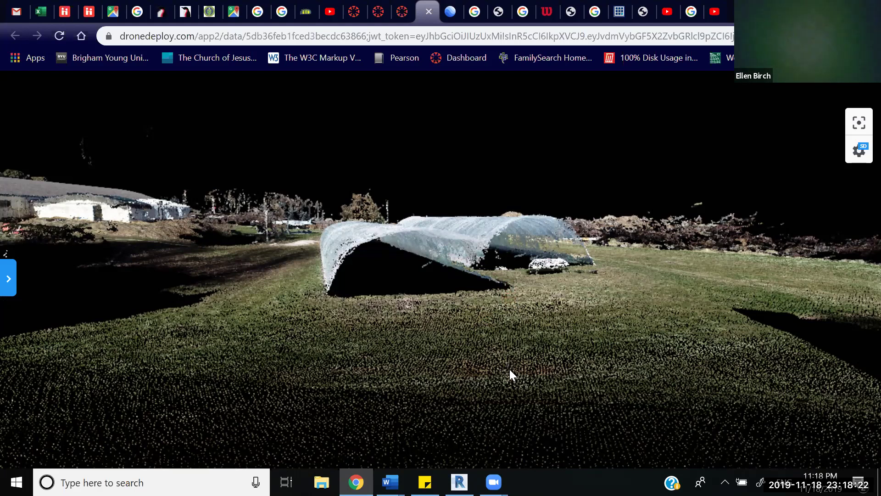
# Step: Switch to Revit and hide the topography in the 3D view
pyautogui.click(458, 482)
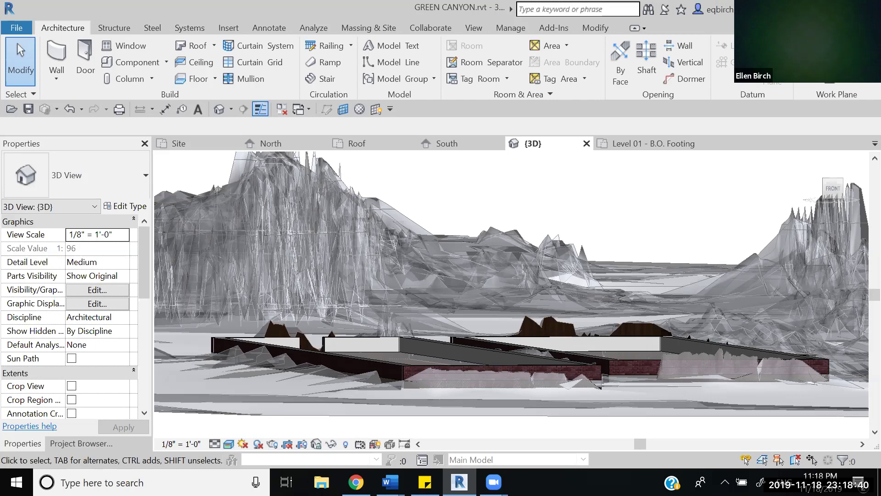
pyautogui.click(312, 303)
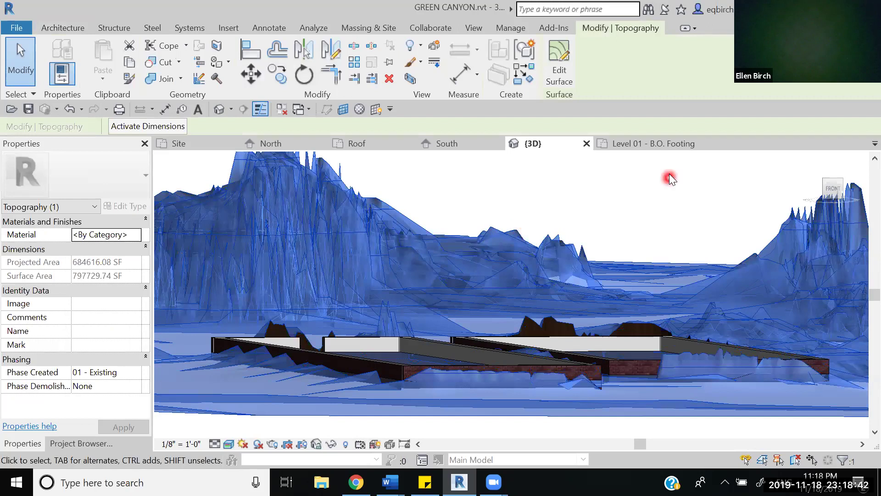
pyautogui.click(670, 173)
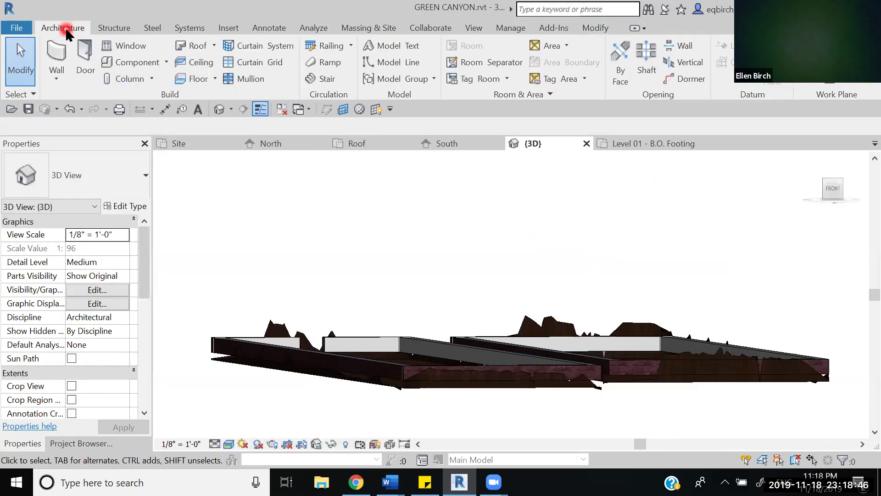
# Step: Start a Roof by Extrusion and move the Work Plane dialog aside to uncover the model
pyautogui.click(214, 45)
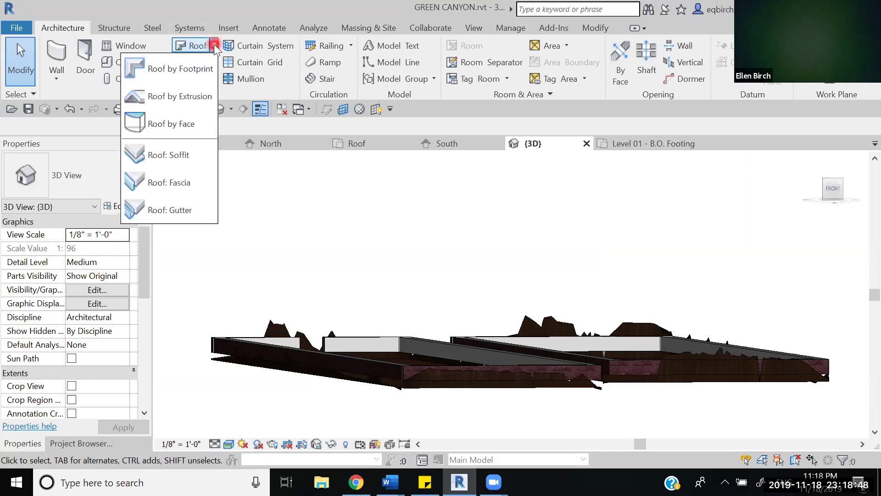
pyautogui.click(191, 92)
pyautogui.click(373, 144)
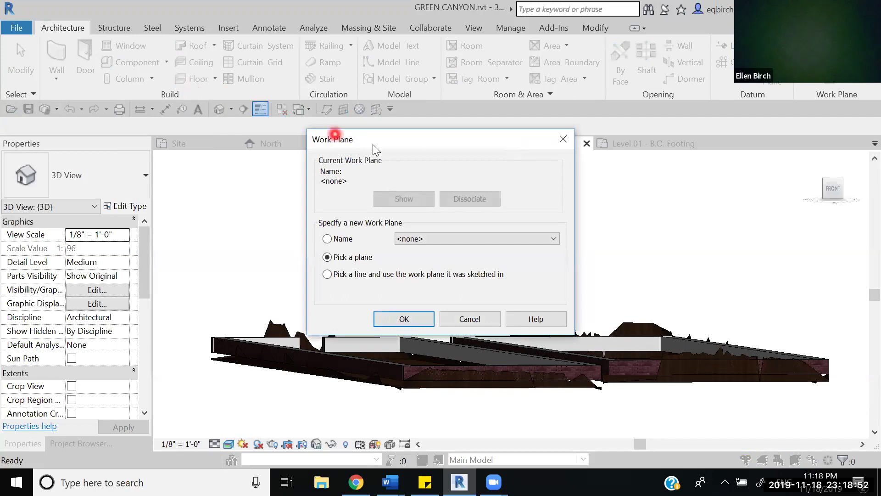
pyautogui.moveTo(373, 144); pyautogui.dragTo(162, 194)
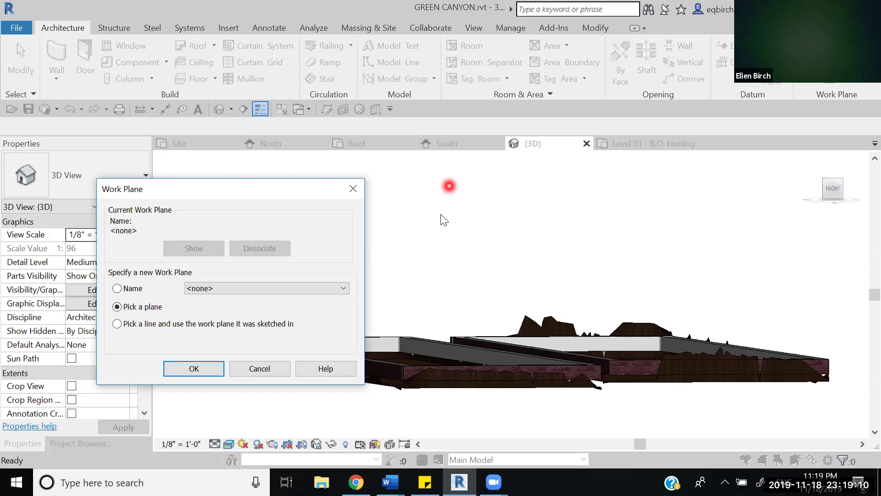
# Step: Switch to Chrome to check the greenhouse's front arch in the drone model, and return to Revit
pyautogui.hotkey('alt', 'Tab')
pyautogui.moveTo(354, 251)
pyautogui.mouseDown()
pyautogui.moveTo(448, 240)
pyautogui.moveTo(515, 296)
pyautogui.mouseUp()
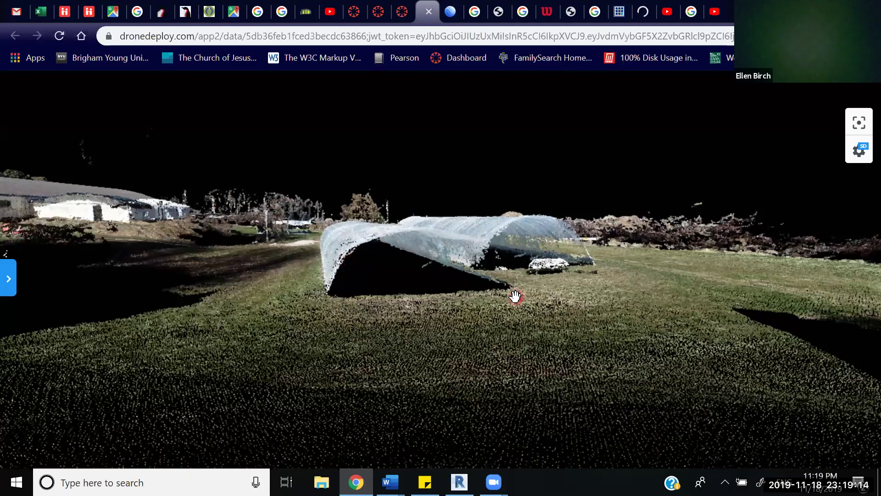
pyautogui.click(455, 332)
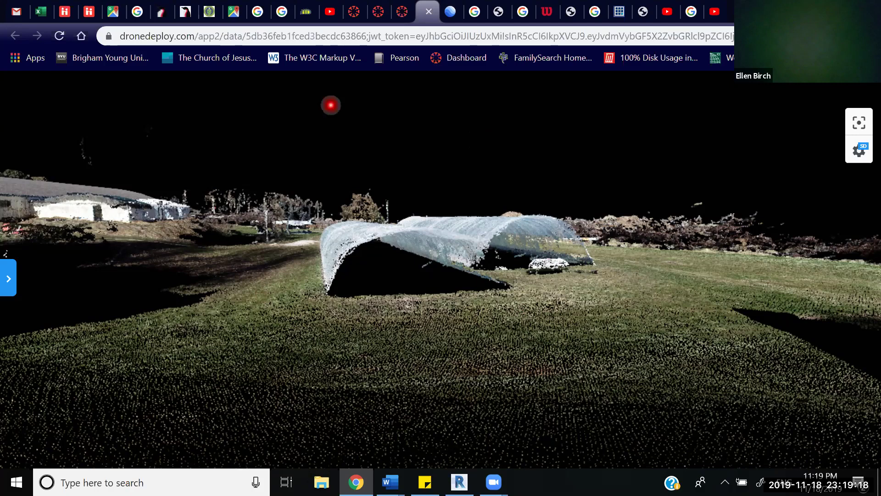
pyautogui.hotkey('alt', 'Tab')
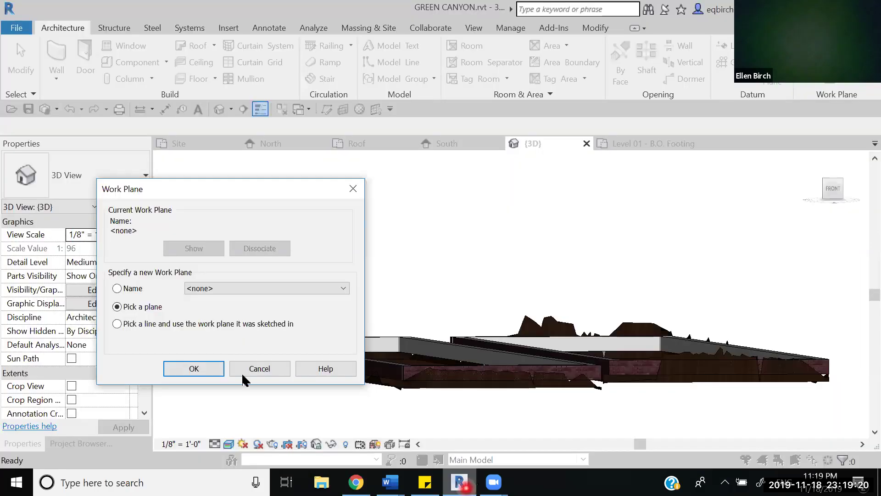
# Step: Pick the front brick wall of the left building as the roof's work plane and set the reference level to Level 2
pyautogui.click(195, 367)
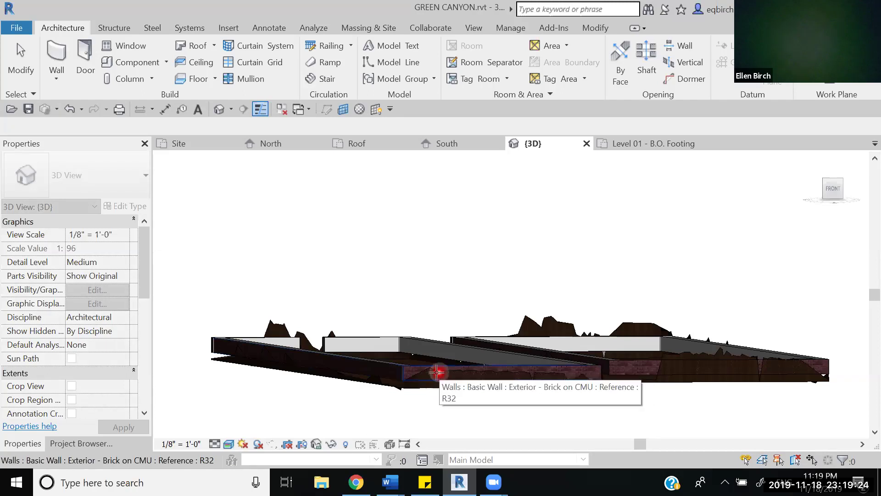
pyautogui.click(413, 373)
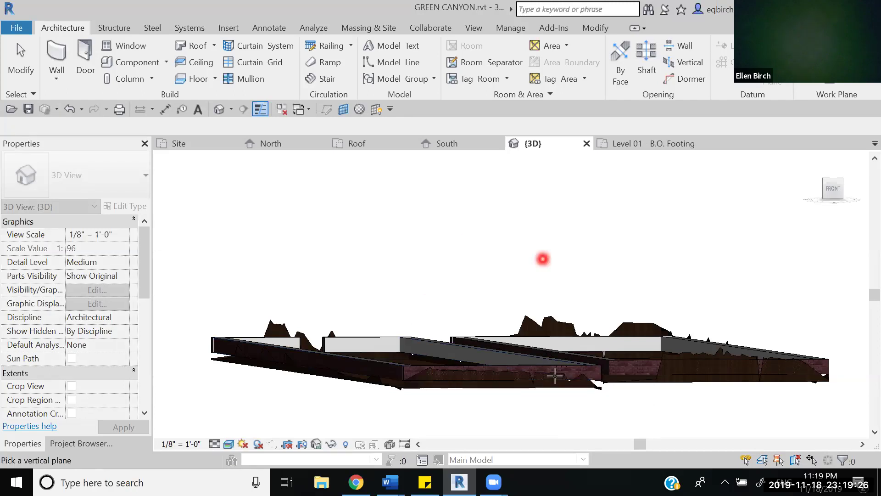
pyautogui.click(536, 370)
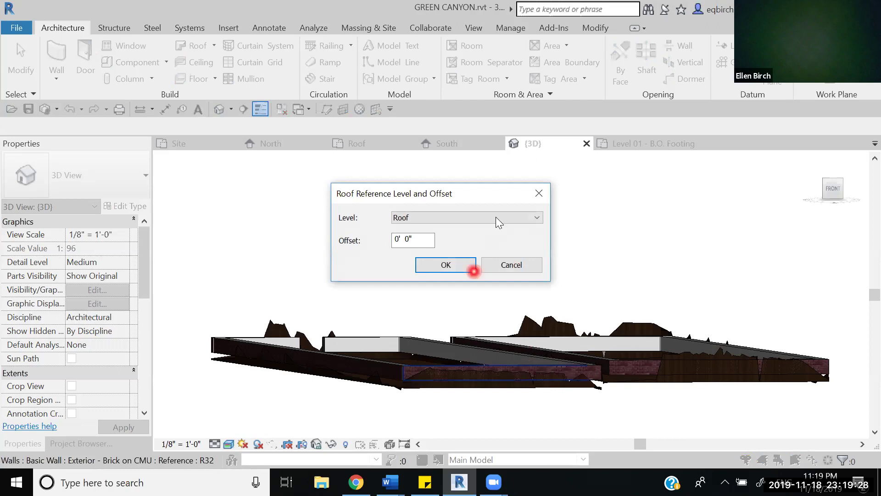
pyautogui.click(495, 216)
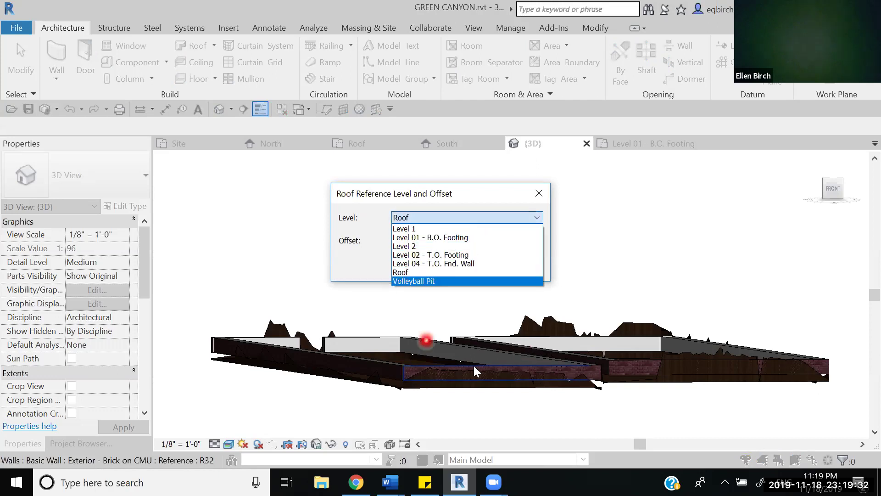
pyautogui.click(442, 246)
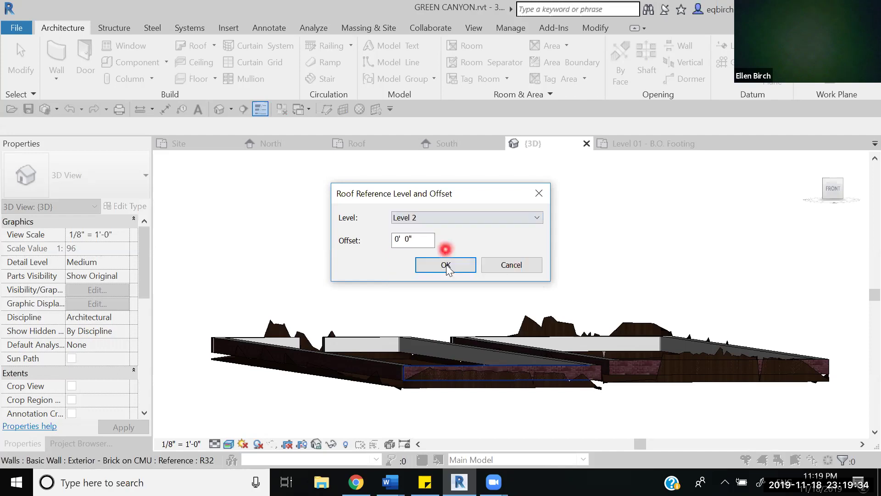
pyautogui.click(448, 266)
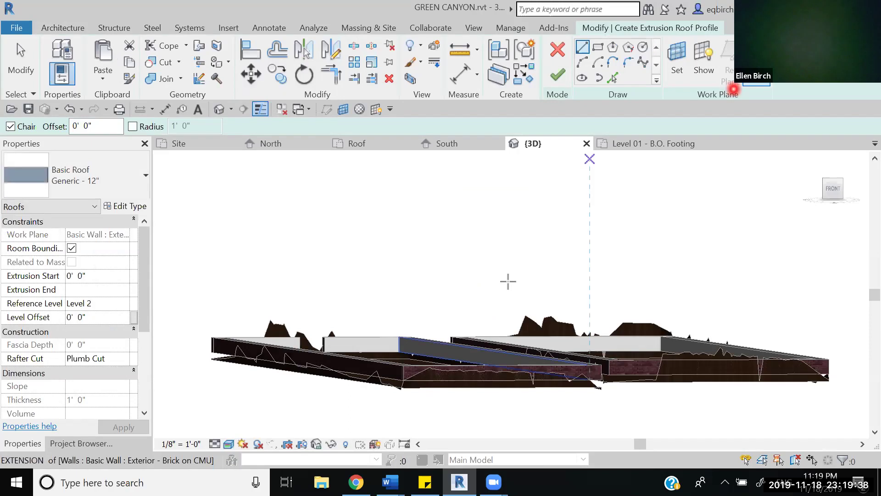
# Step: Sketch a 2' vertical roof profile line upward from each top corner of the left building's front wall
pyautogui.keyDown('shift'); pyautogui.moveTo(508, 281); pyautogui.dragTo(419, 250, button='middle'); pyautogui.keyUp('shift')
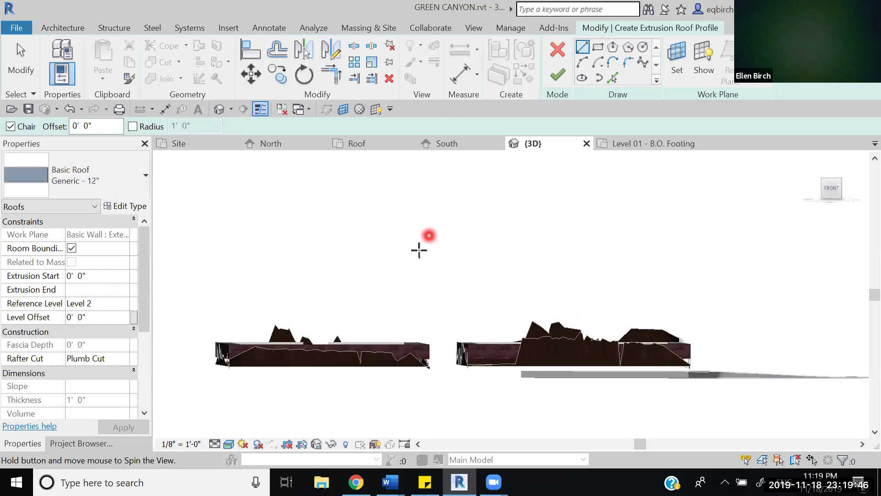
pyautogui.moveTo(500, 222); pyautogui.dragTo(481, 296, button='middle')
pyautogui.moveTo(540, 299)
pyautogui.mouseDown(button='middle')
pyautogui.moveTo(586, 309)
pyautogui.moveTo(502, 339)
pyautogui.moveTo(542, 296)
pyautogui.mouseUp(button='middle')
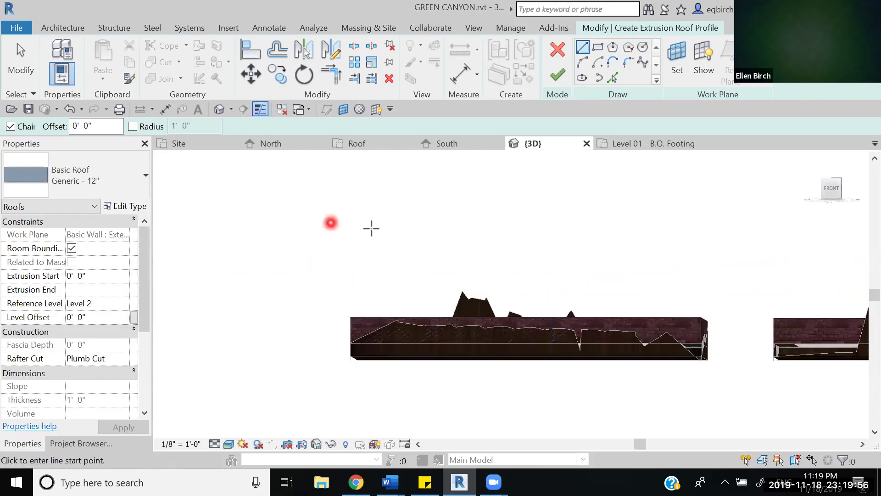
pyautogui.scroll(2, 360, 323)
pyautogui.click(348, 311)
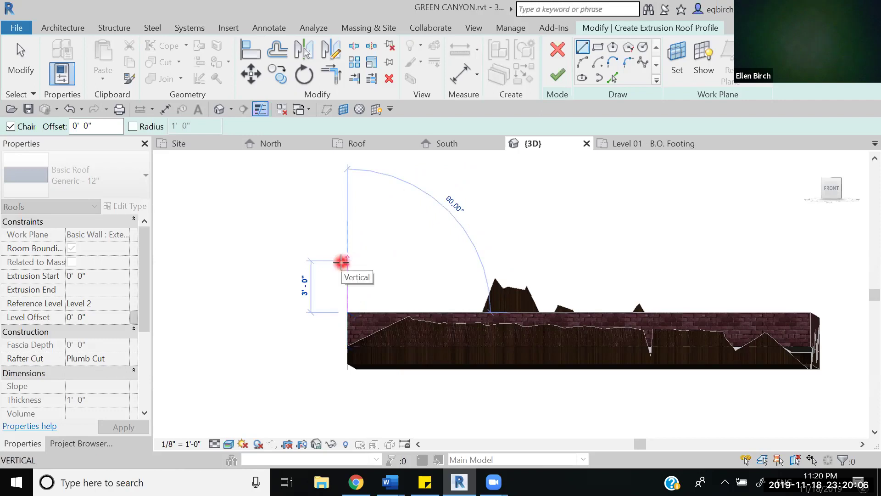
pyautogui.write('2')
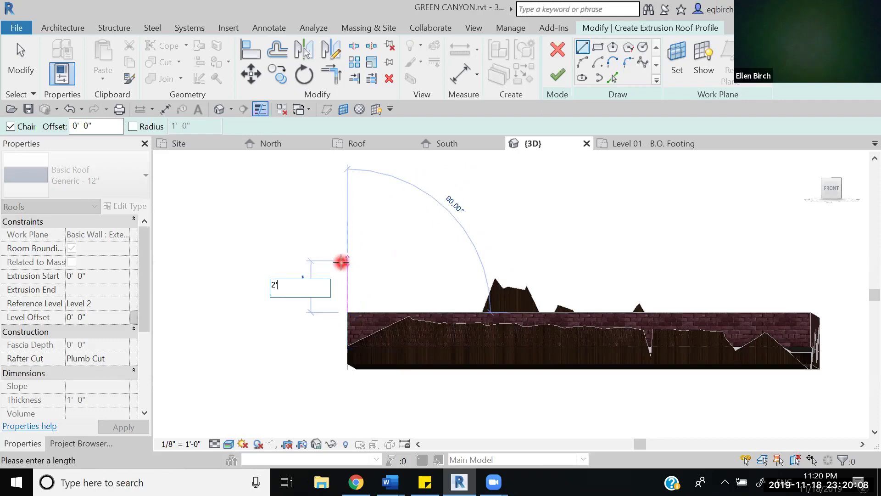
pyautogui.write("'")
pyautogui.press('Return')
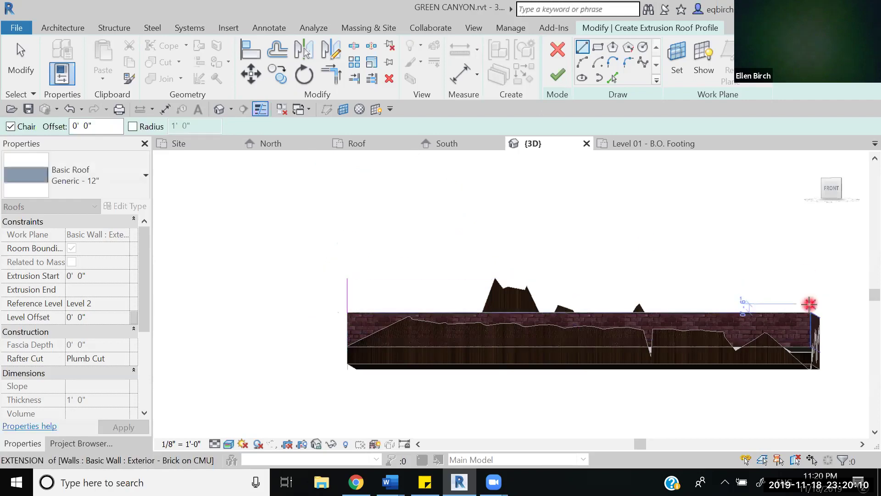
pyautogui.click(809, 304)
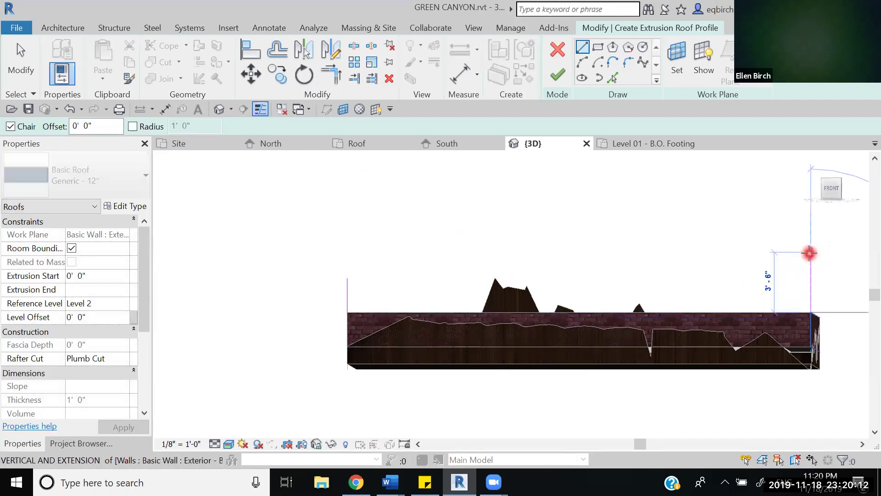
pyautogui.write('2')
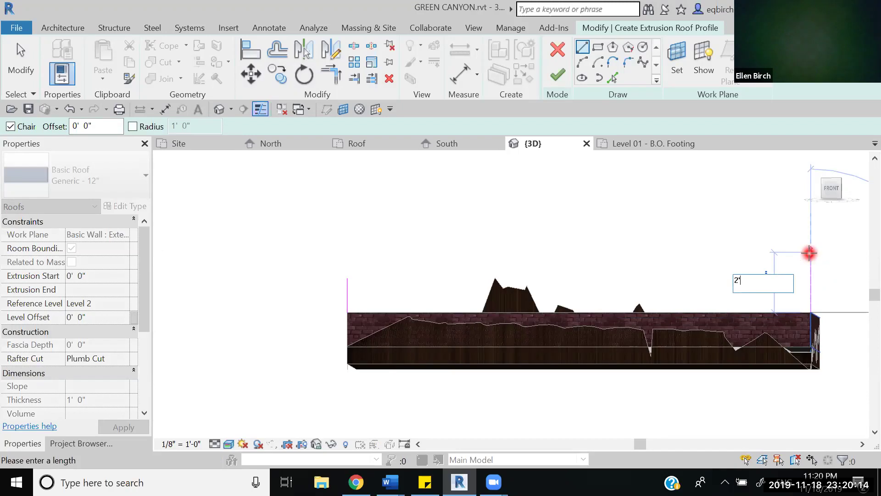
pyautogui.press('Return')
# Step: Draw a semicircular arc with a 13'-6" radius joining the upper ends of the two vertical profile lines
pyautogui.moveTo(666, 228); pyautogui.dragTo(609, 179, button='middle')
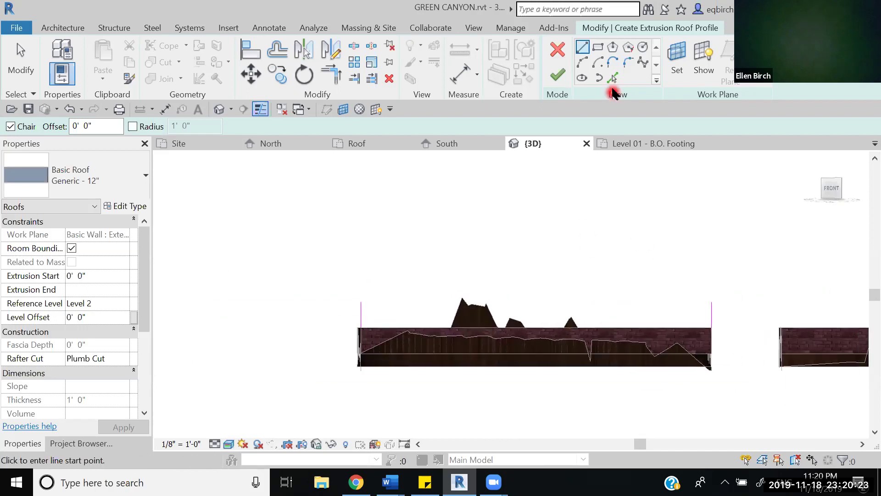
pyautogui.click(581, 62)
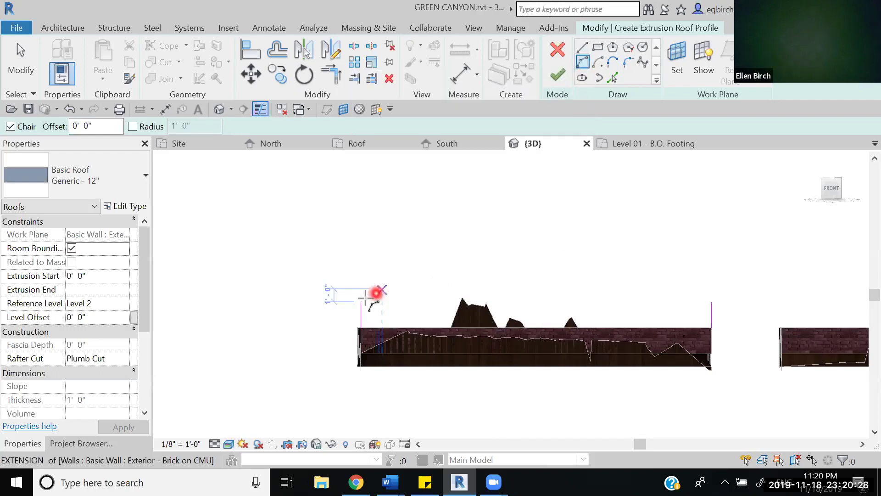
pyautogui.click(361, 299)
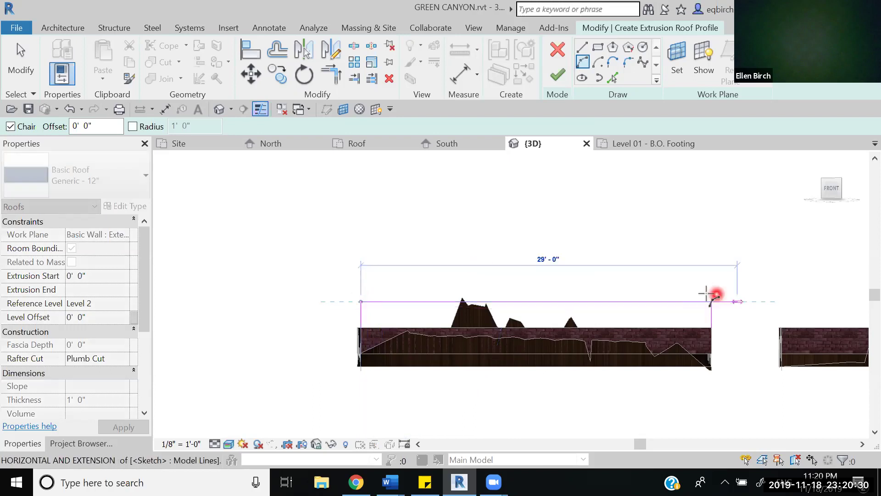
pyautogui.click(711, 301)
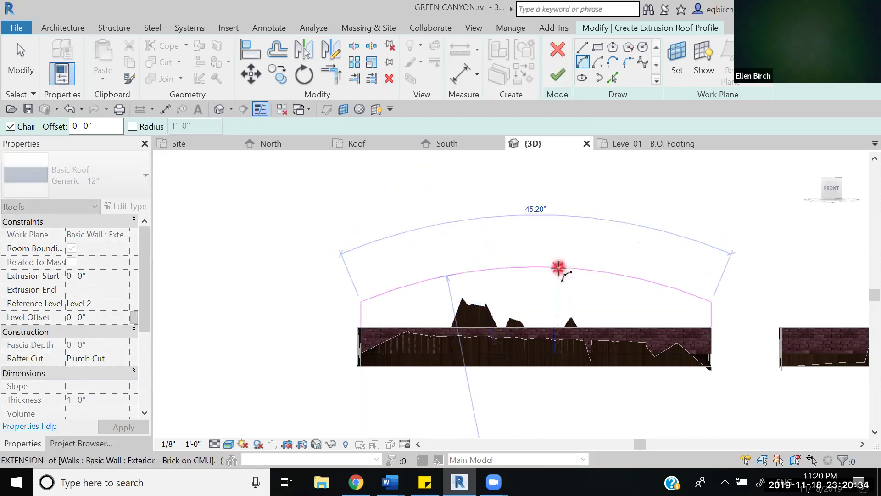
pyautogui.scroll(-1, 559, 267)
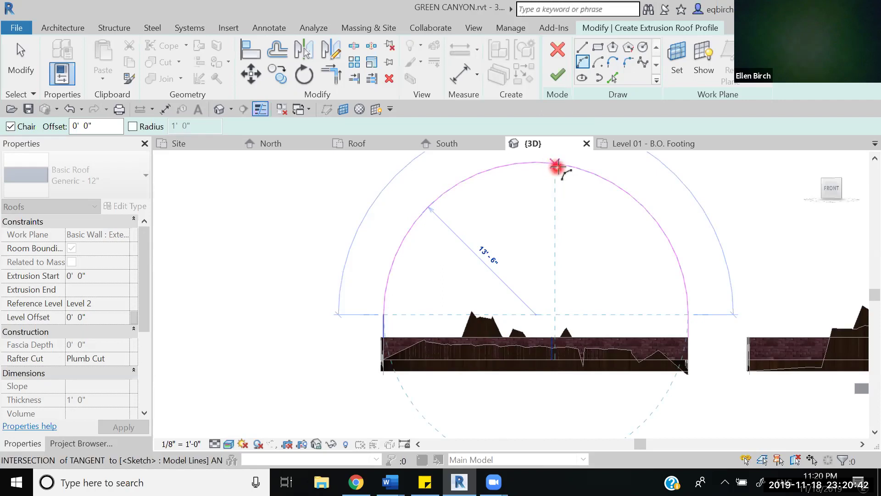
pyautogui.click(559, 164)
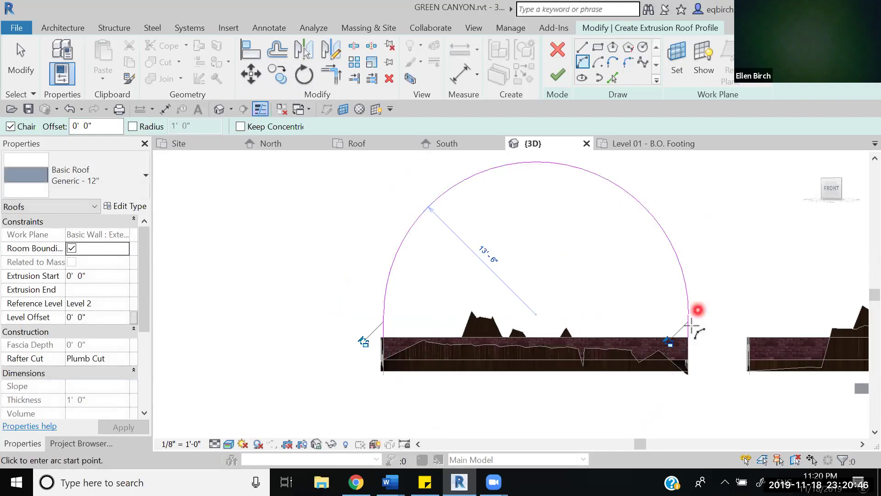
pyautogui.scroll(1, 695, 317)
pyautogui.scroll(-1, 697, 313)
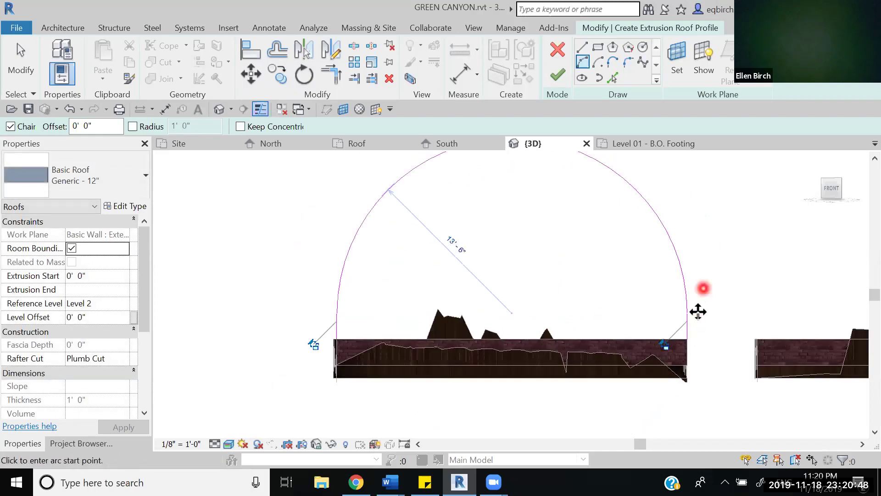
pyautogui.moveTo(698, 311); pyautogui.dragTo(687, 319, button='middle')
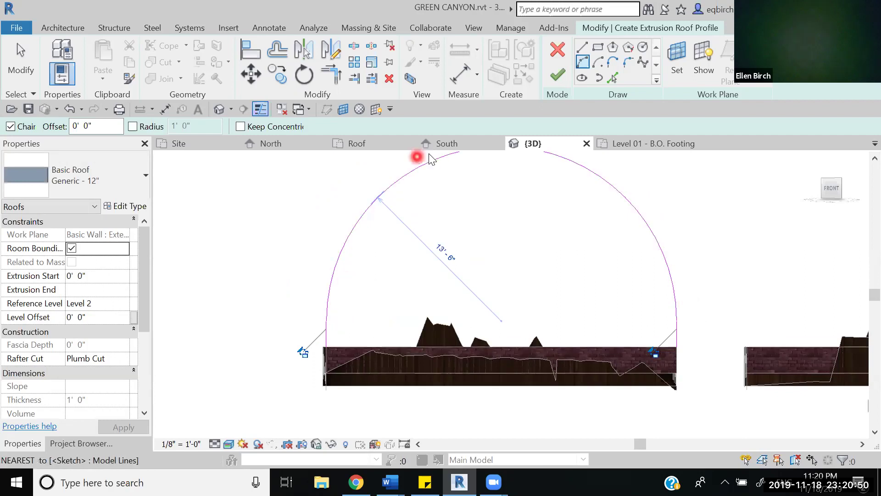
pyautogui.press('Escape')
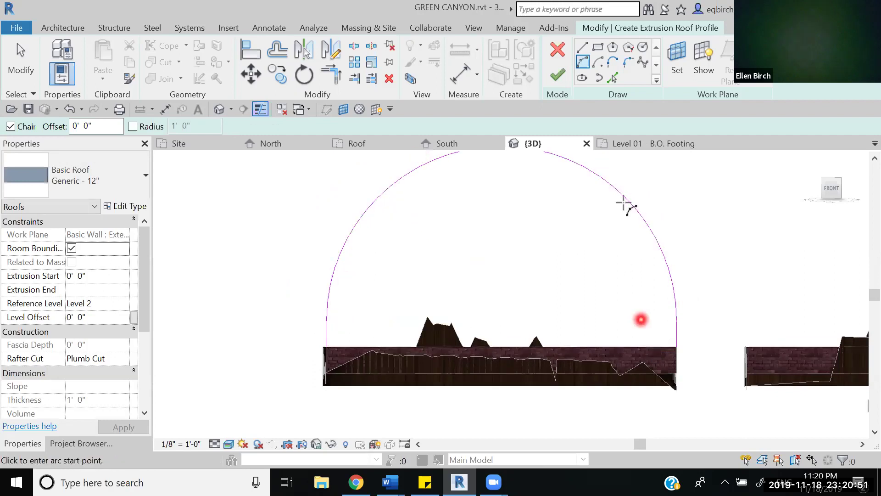
# Step: Finish the arched profile sketch to create the extrusion roof over the left building
pyautogui.click(567, 82)
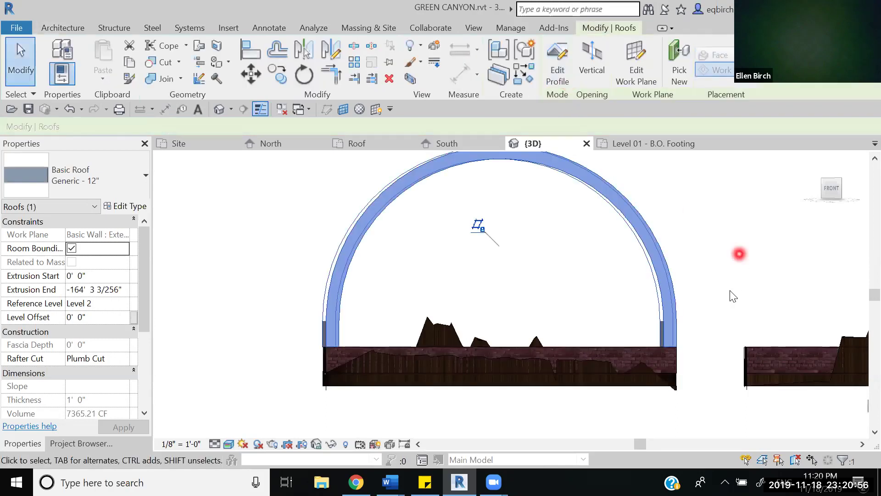
pyautogui.click(723, 301)
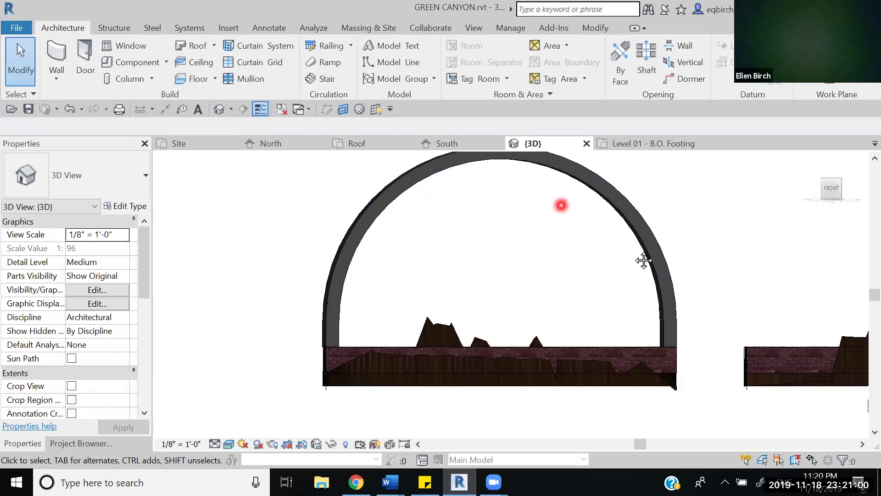
pyautogui.keyDown('shift'); pyautogui.moveTo(643, 260); pyautogui.dragTo(418, 303, button='middle'); pyautogui.keyUp('shift')
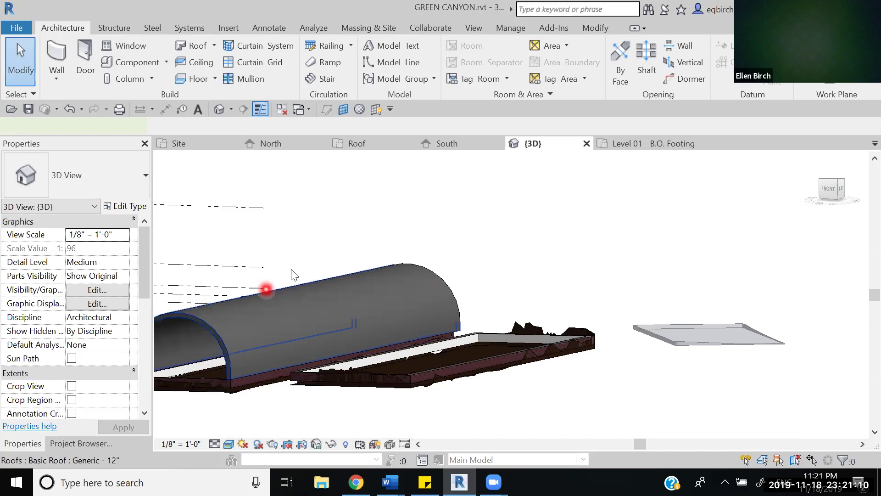
# Step: Shorten the arched roof's far end to the building's rear wall, giving an extrusion end of about -159'-11"
pyautogui.click(273, 286)
pyautogui.keyDown('shift'); pyautogui.moveTo(367, 255); pyautogui.dragTo(395, 328, button='middle'); pyautogui.keyUp('shift')
pyautogui.keyDown('shift'); pyautogui.moveTo(508, 318); pyautogui.dragTo(545, 303, button='middle'); pyautogui.keyUp('shift')
pyautogui.moveTo(537, 303); pyautogui.dragTo(525, 299)
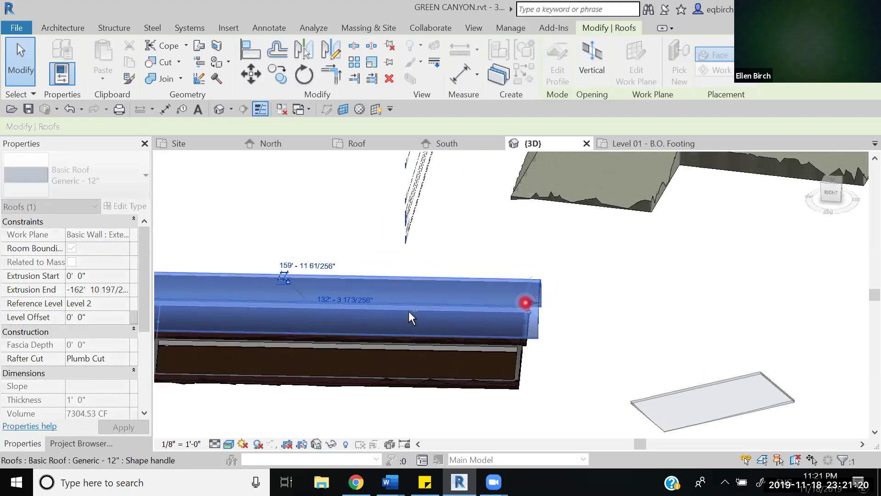
pyautogui.keyDown('shift'); pyautogui.moveTo(425, 366); pyautogui.dragTo(586, 257, button='middle'); pyautogui.keyUp('shift')
pyautogui.press('Escape')
# Step: Change the arched roof's type from a basic roof to Sloped Glazing
pyautogui.scroll(5, 515, 326)
pyautogui.keyDown('shift'); pyautogui.moveTo(529, 320); pyautogui.dragTo(671, 360, button='middle'); pyautogui.keyUp('shift')
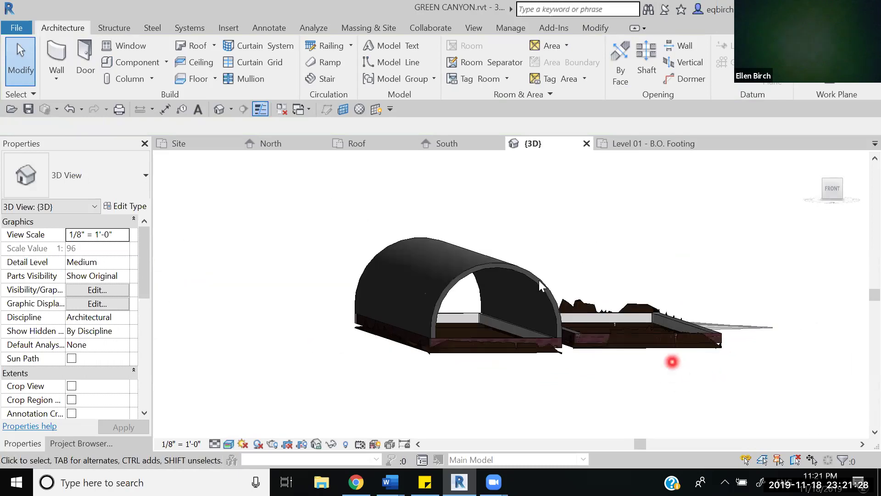
pyautogui.click(538, 281)
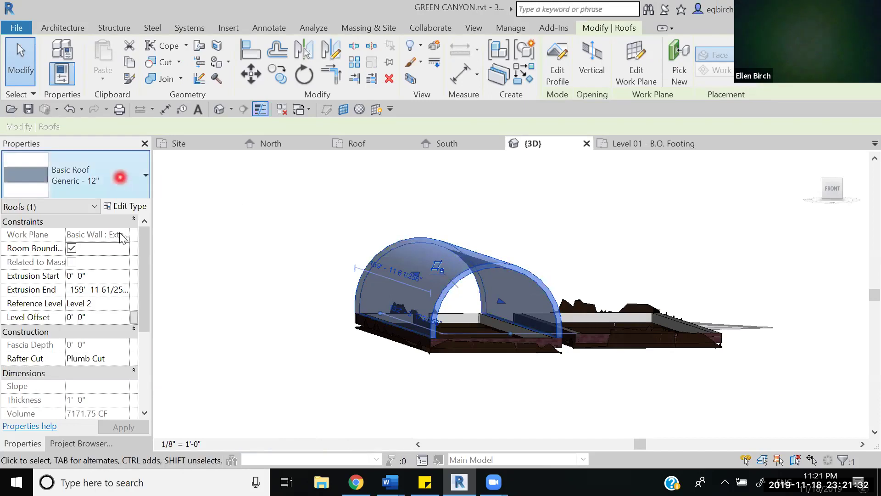
pyautogui.click(118, 175)
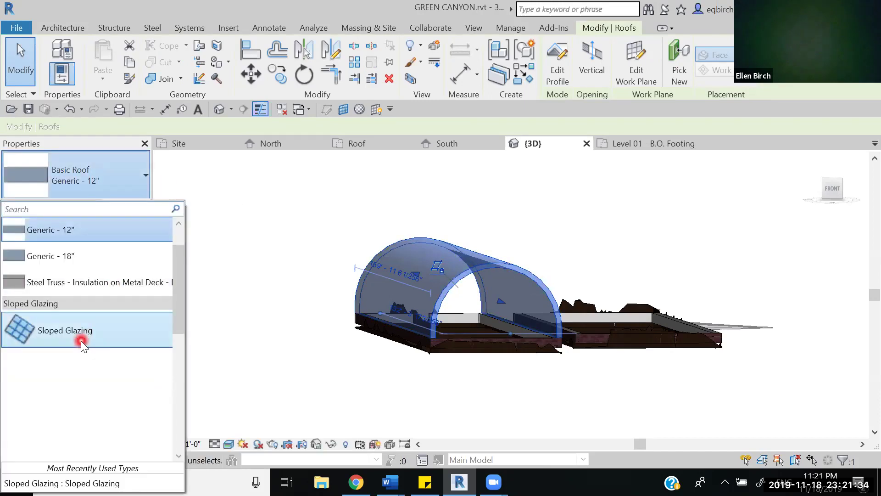
pyautogui.click(81, 341)
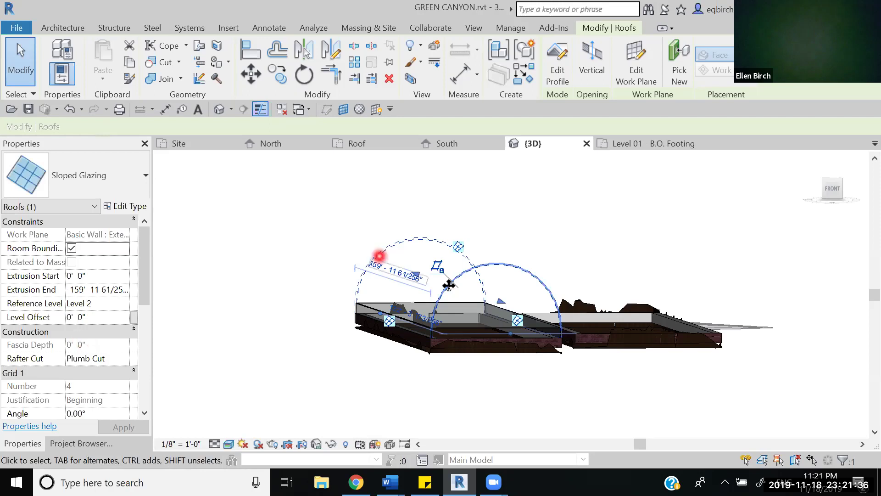
# Step: Open the Sloped Glazing type properties and set the curtain panel to System Panel : Glazed
pyautogui.scroll(2, 416, 279)
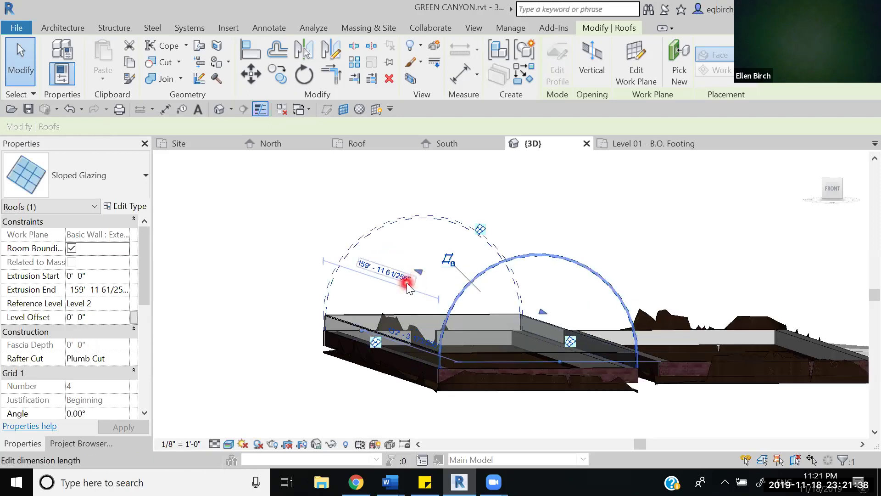
pyautogui.scroll(1, 407, 283)
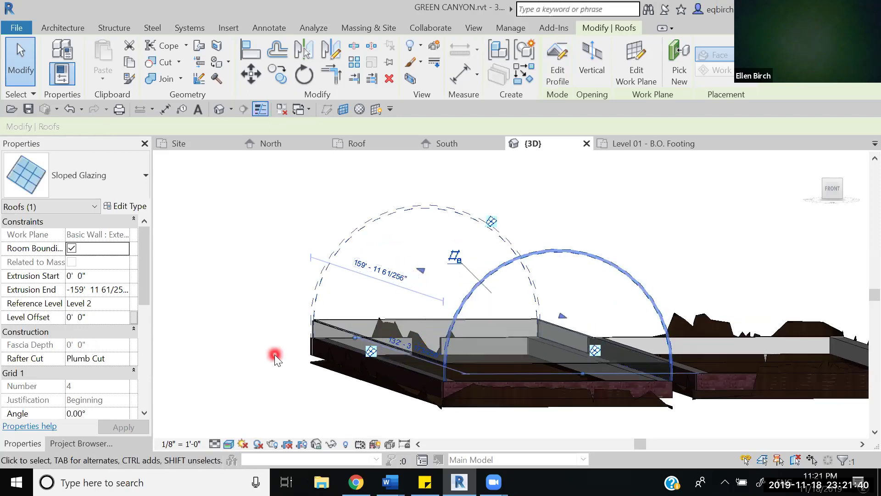
pyautogui.click(133, 207)
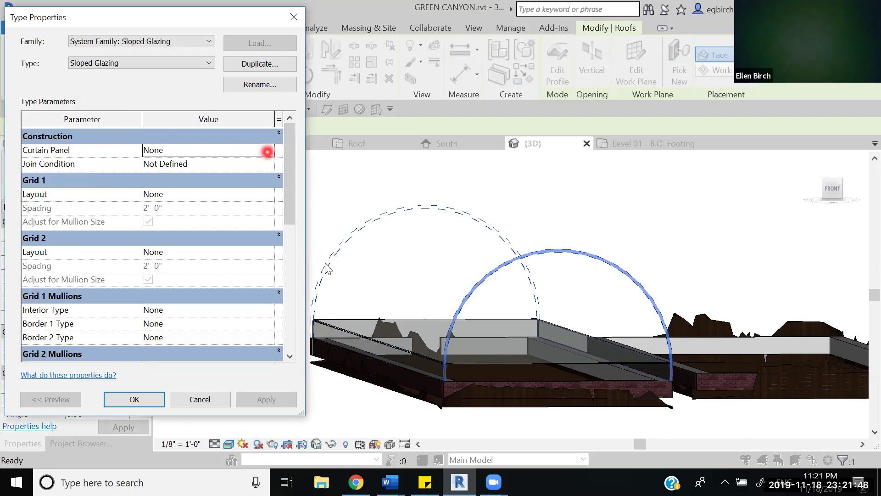
pyautogui.click(256, 61)
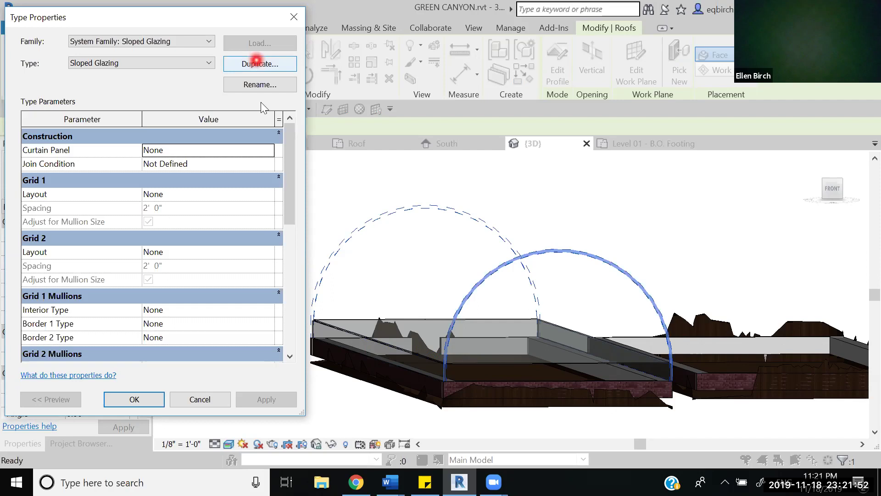
pyautogui.click(264, 151)
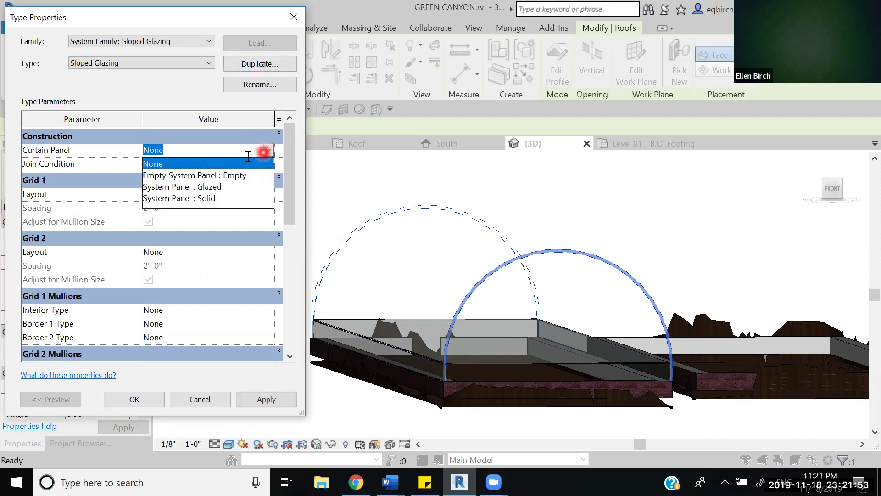
pyautogui.click(195, 187)
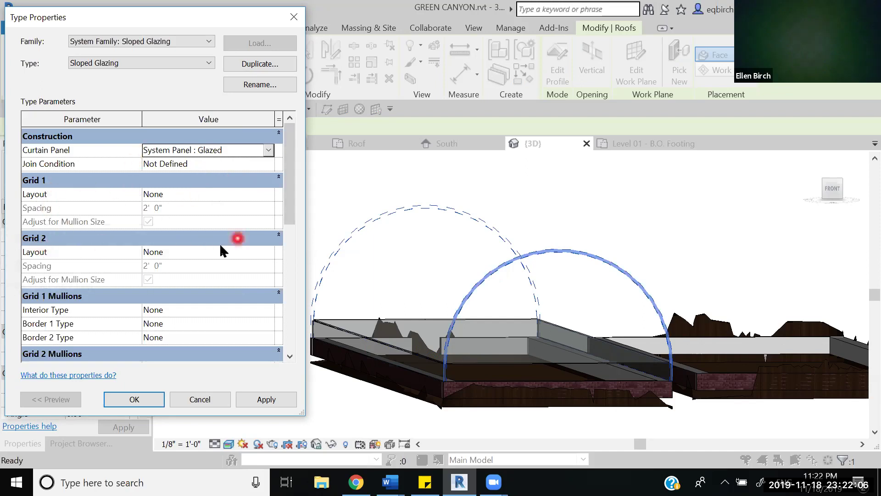
# Step: Set the Grid 1 layout to Maximum Spacing with a 5' spacing
pyautogui.click(269, 194)
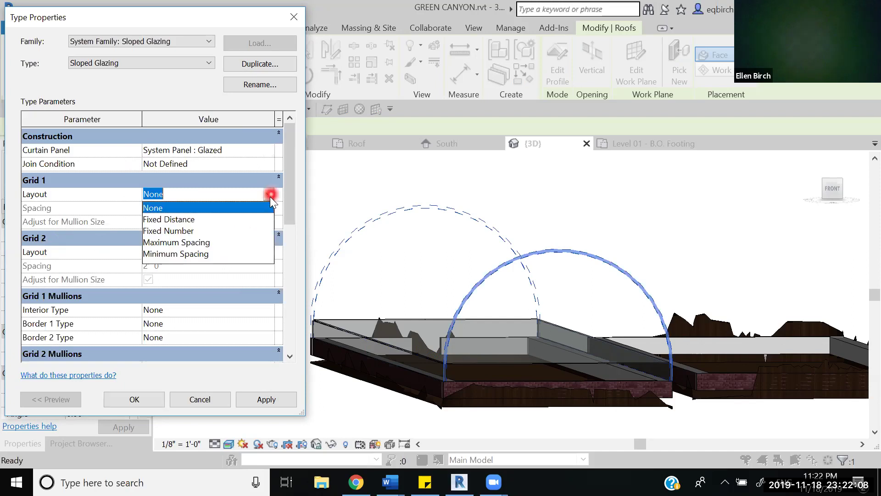
pyautogui.click(211, 241)
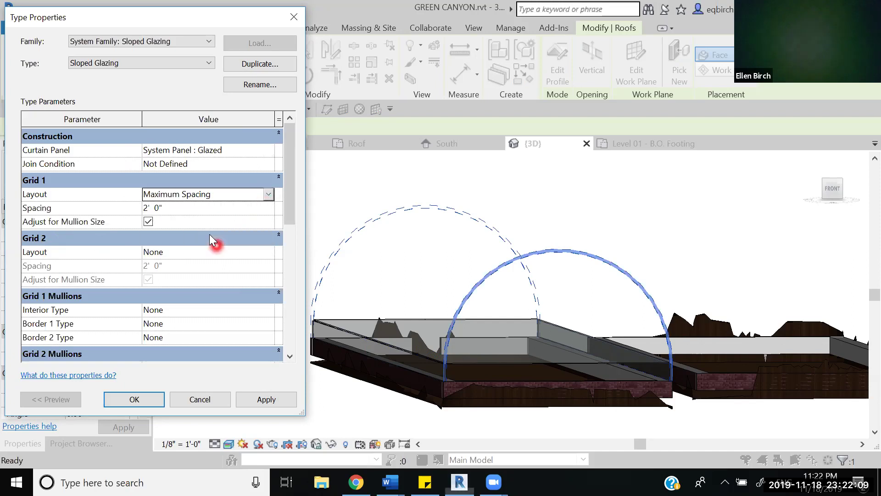
pyautogui.click(189, 208)
pyautogui.write('5')
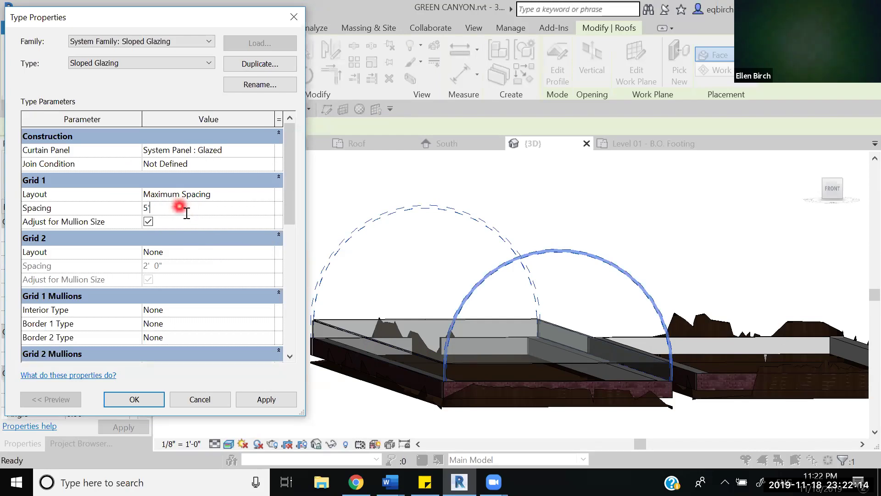
# Step: Set the Grid 2 layout to Maximum Spacing with a 10' spacing
pyautogui.click(217, 254)
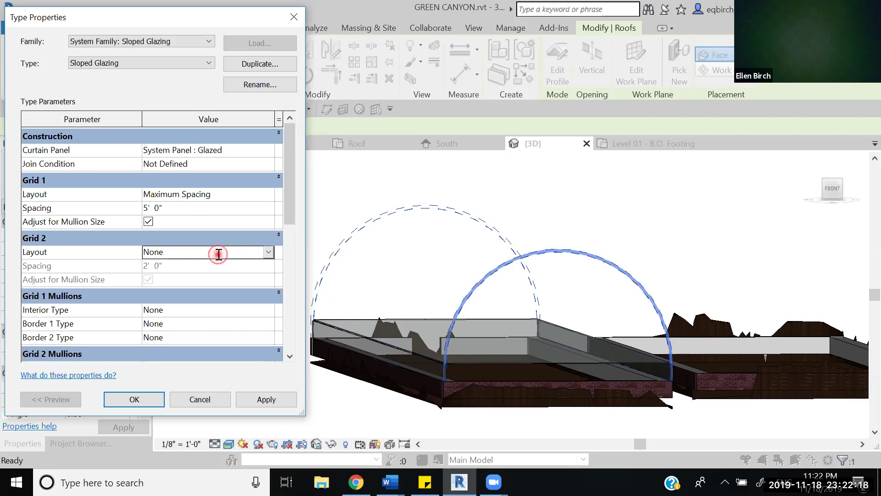
pyautogui.click(268, 252)
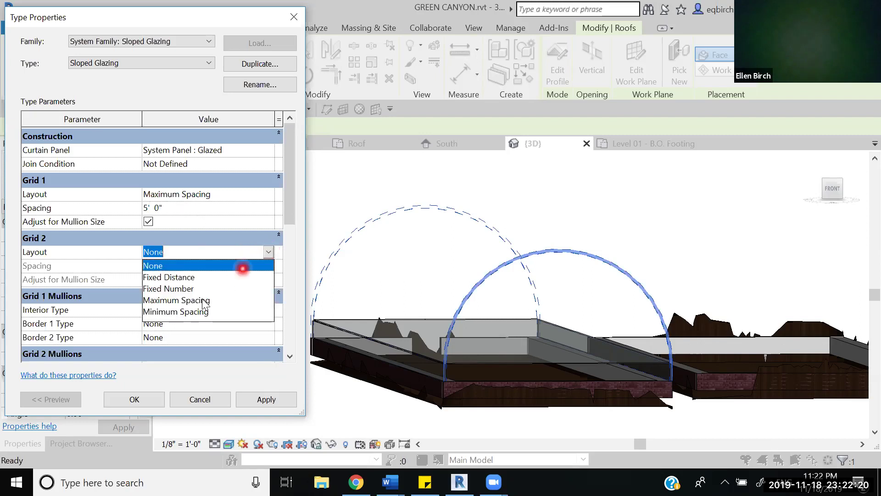
pyautogui.click(193, 300)
pyautogui.click(176, 267)
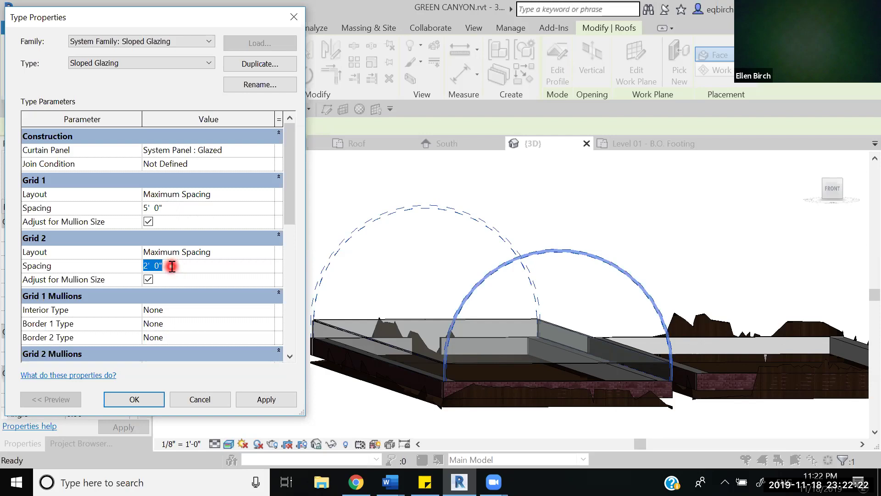
pyautogui.write("10'")
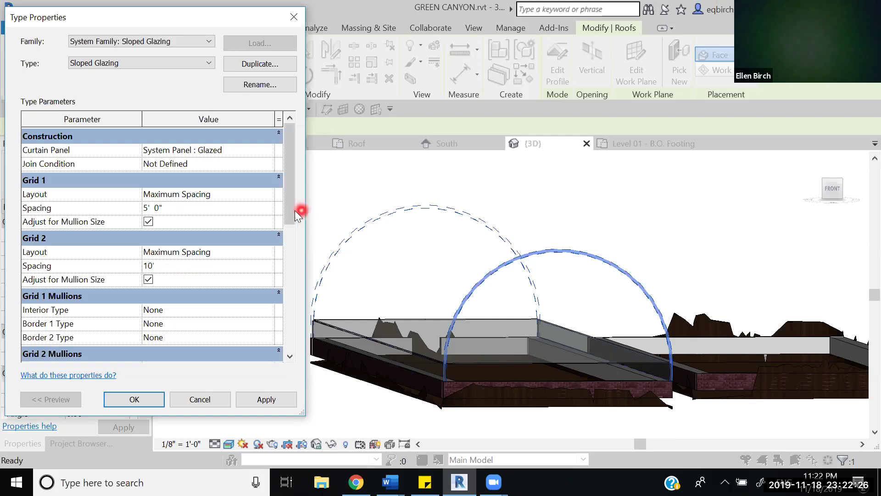
# Step: Set the Grid 1 interior, border 1 and border 2 mullions to Rectangular Mullion : Rectangular Mullion 1
pyautogui.moveTo(285, 219); pyautogui.dragTo(280, 251)
pyautogui.moveTo(120, 220); pyautogui.dragTo(69, 209)
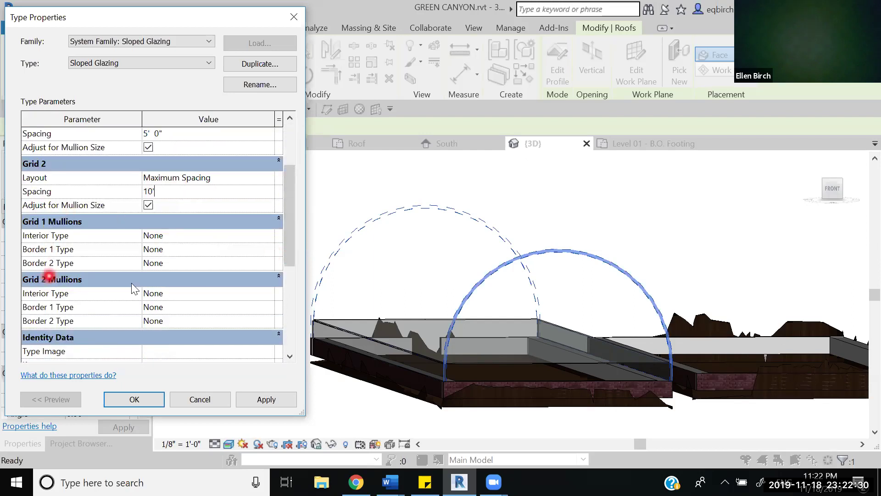
pyautogui.click(257, 236)
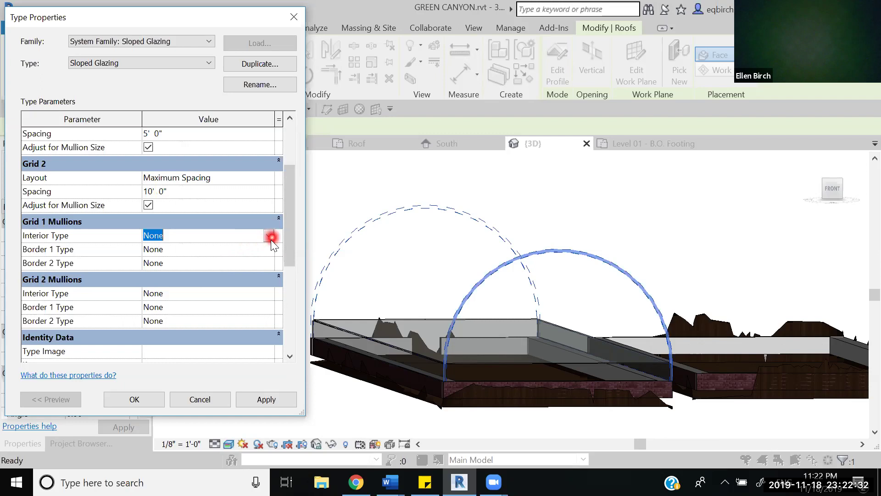
pyautogui.click(269, 236)
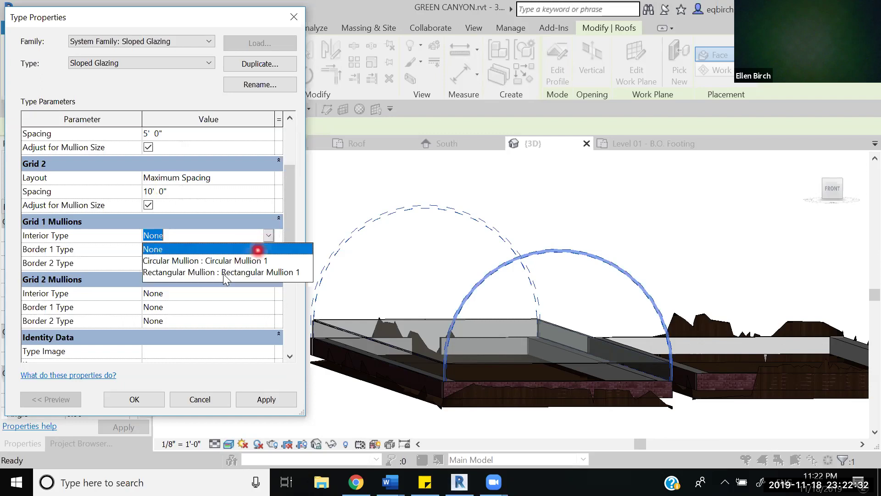
pyautogui.click(181, 273)
pyautogui.click(264, 250)
pyautogui.click(269, 250)
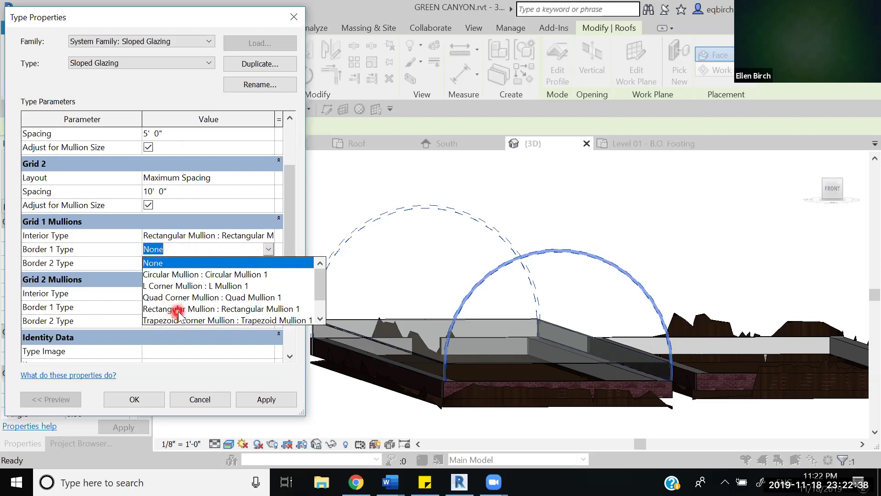
pyautogui.click(177, 309)
pyautogui.click(266, 263)
pyautogui.click(267, 264)
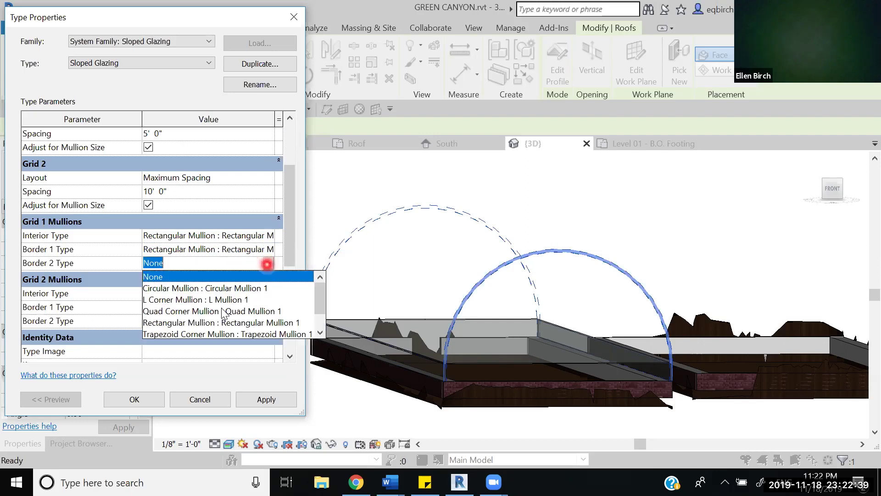
pyautogui.click(198, 321)
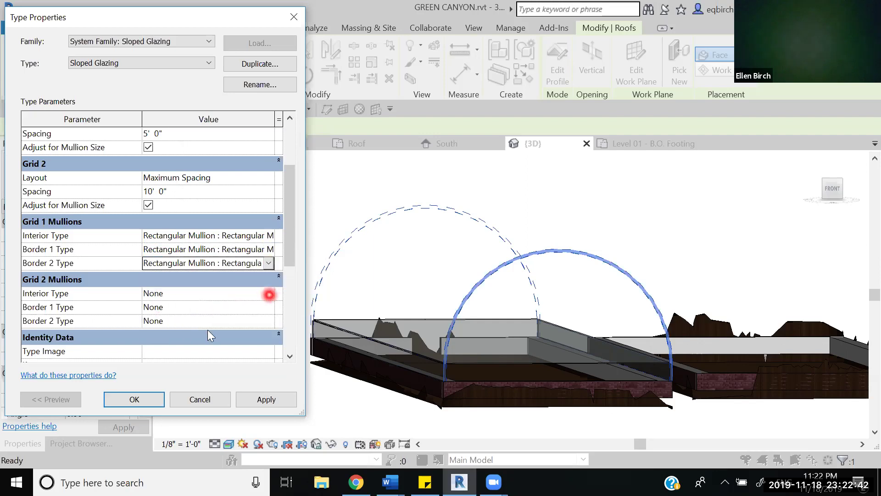
# Step: Set the Grid 2 interior, border 1 and border 2 mullions to Rectangular Mullion : Rectangular Mullion 1 and accept the type changes
pyautogui.click(268, 307)
pyautogui.click(268, 307)
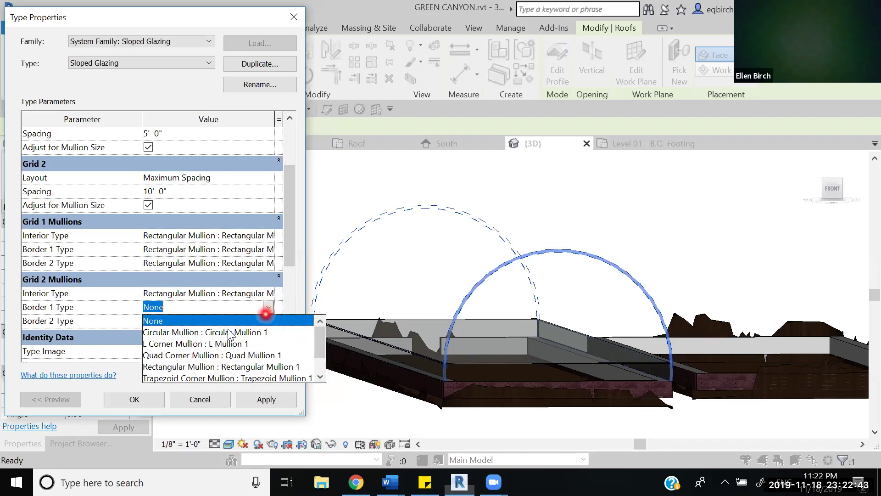
pyautogui.click(198, 366)
pyautogui.click(268, 320)
pyautogui.click(268, 320)
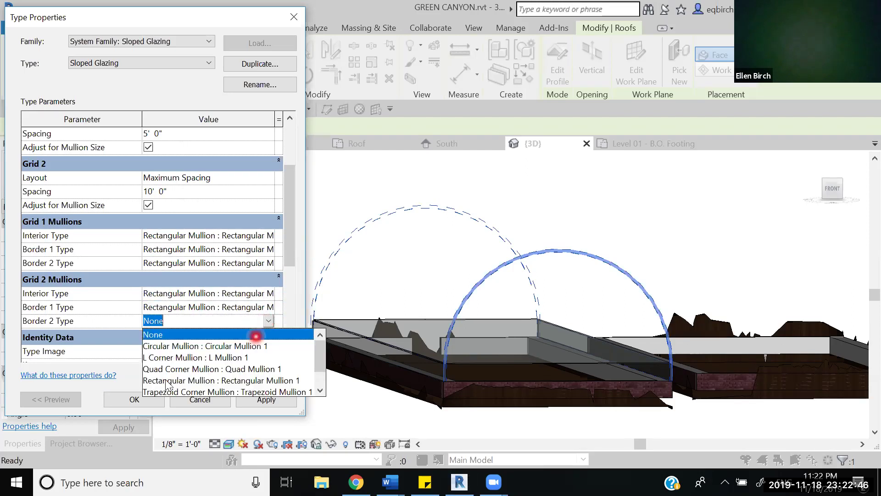
pyautogui.click(197, 380)
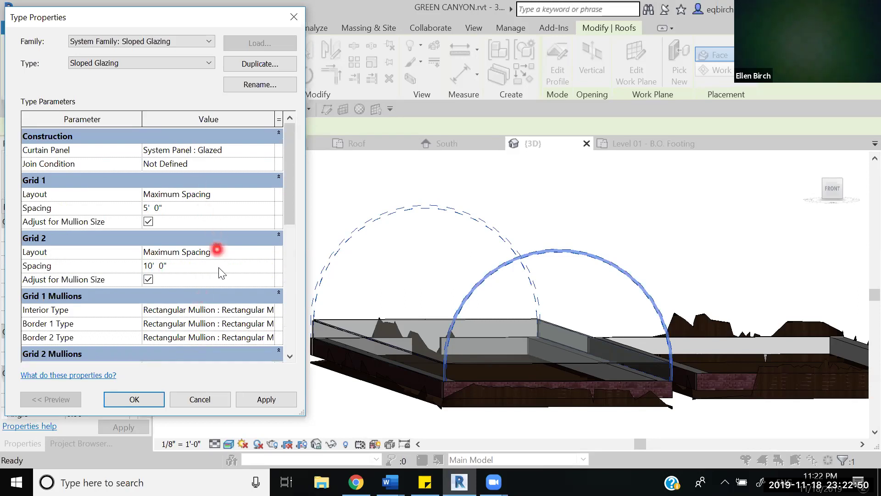
pyautogui.click(156, 395)
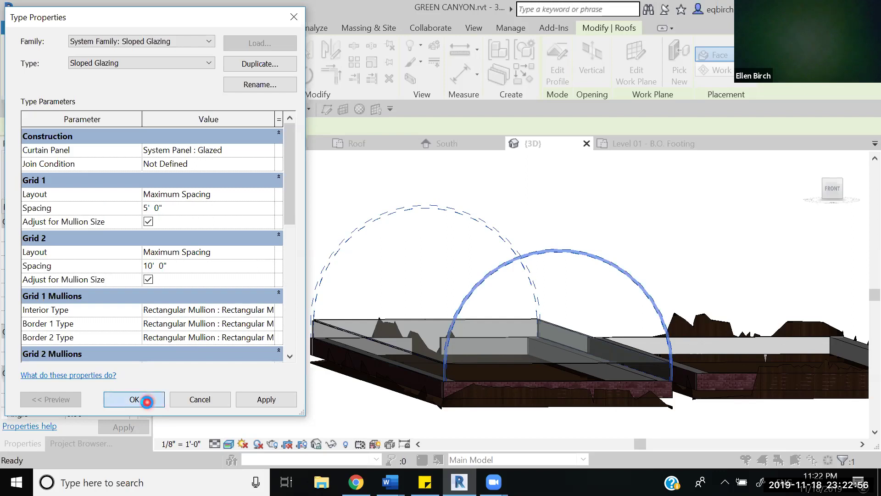
pyautogui.click(147, 400)
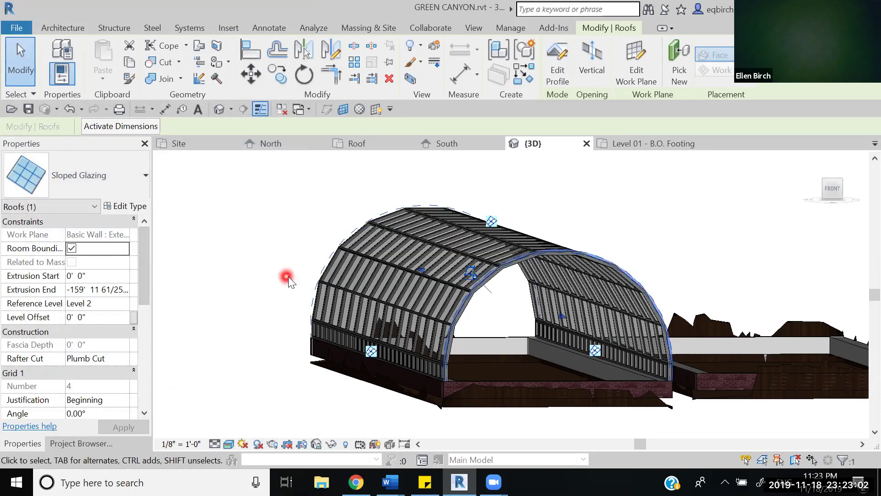
# Step: Examine the glazed arched roof and its mullion grid from the front and back of the building
pyautogui.keyDown('shift'); pyautogui.moveTo(289, 276); pyautogui.dragTo(316, 298, button='middle'); pyautogui.keyUp('shift')
pyautogui.press('Escape')
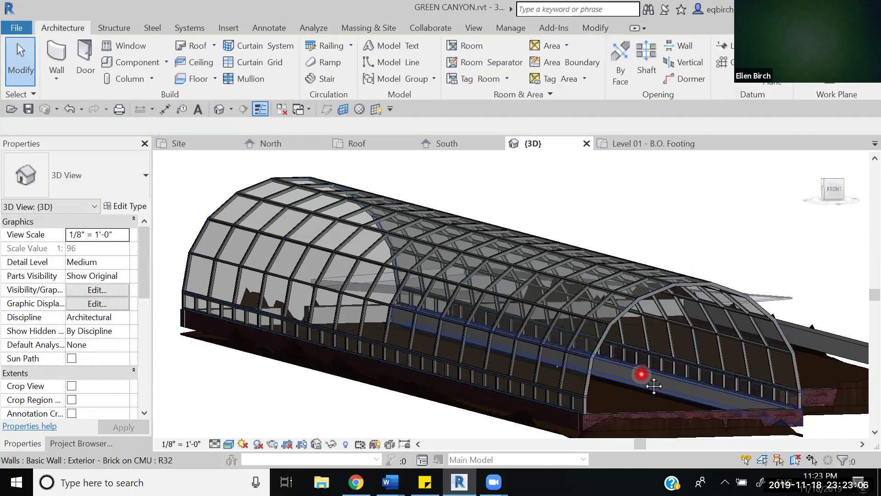
pyautogui.keyDown('shift'); pyautogui.moveTo(642, 374); pyautogui.dragTo(596, 376, button='middle'); pyautogui.keyUp('shift')
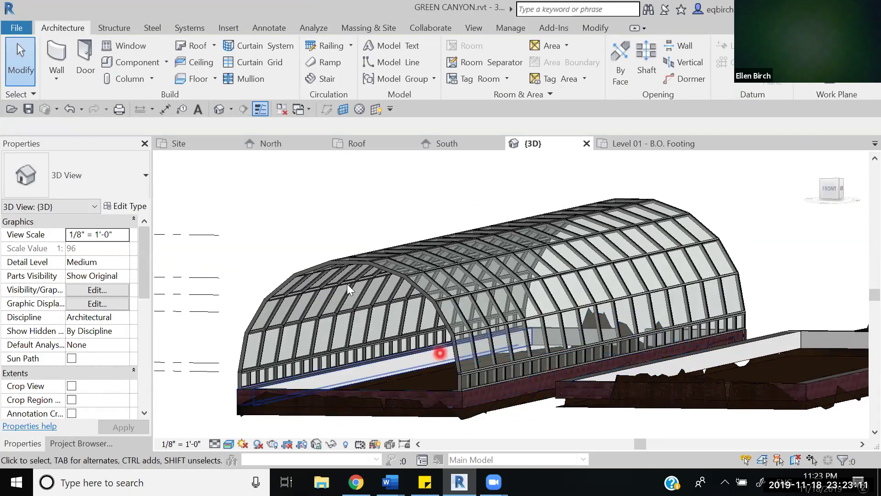
pyautogui.keyDown('shift'); pyautogui.moveTo(360, 358); pyautogui.dragTo(441, 390, button='middle'); pyautogui.keyUp('shift')
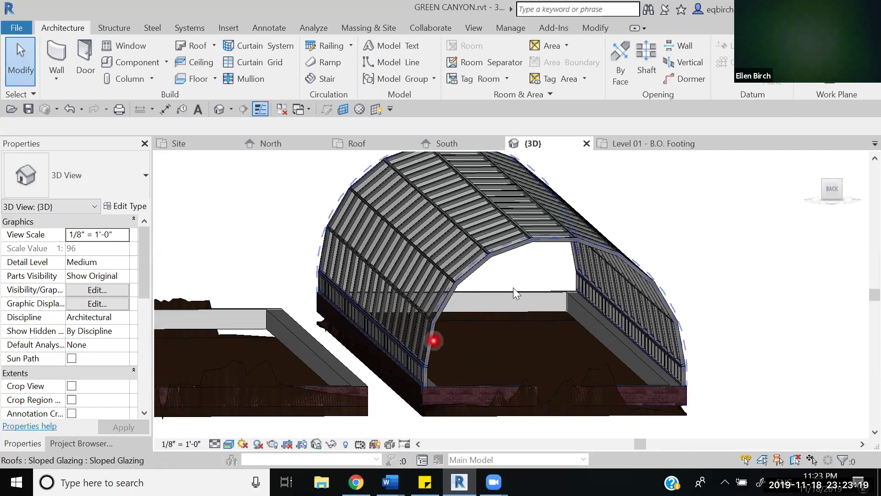
pyautogui.moveTo(592, 378); pyautogui.dragTo(544, 364, button='middle')
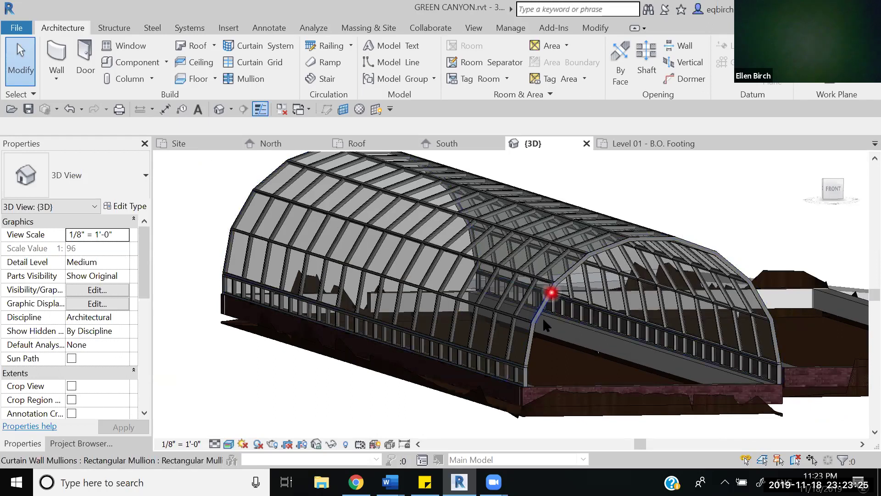
pyautogui.keyDown('shift'); pyautogui.moveTo(488, 393); pyautogui.dragTo(541, 379, button='middle'); pyautogui.keyUp('shift')
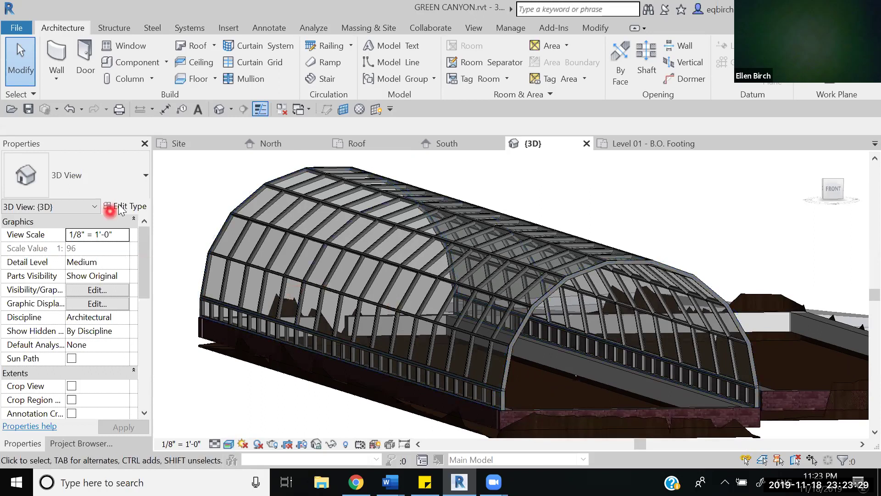
pyautogui.click(368, 262)
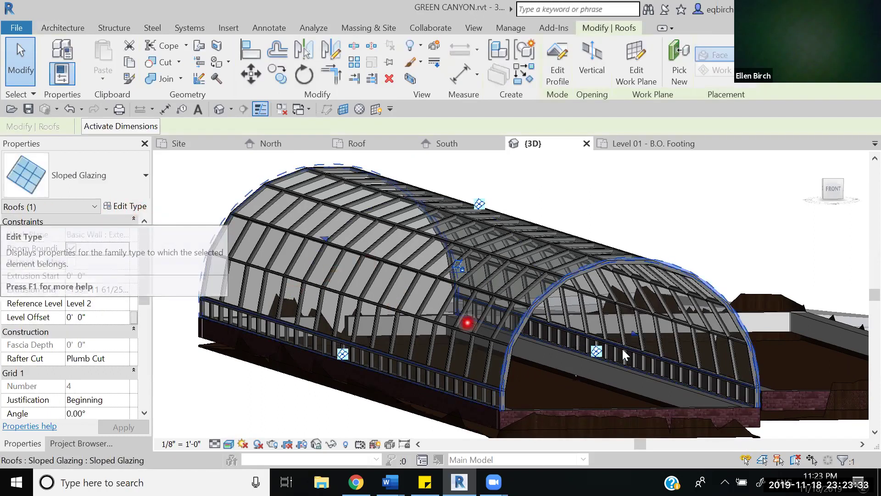
pyautogui.press('Escape')
pyautogui.click(820, 427)
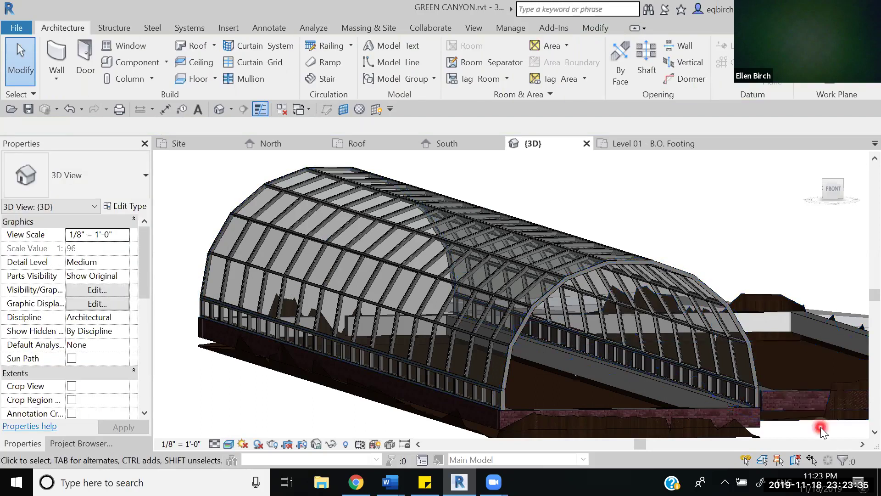